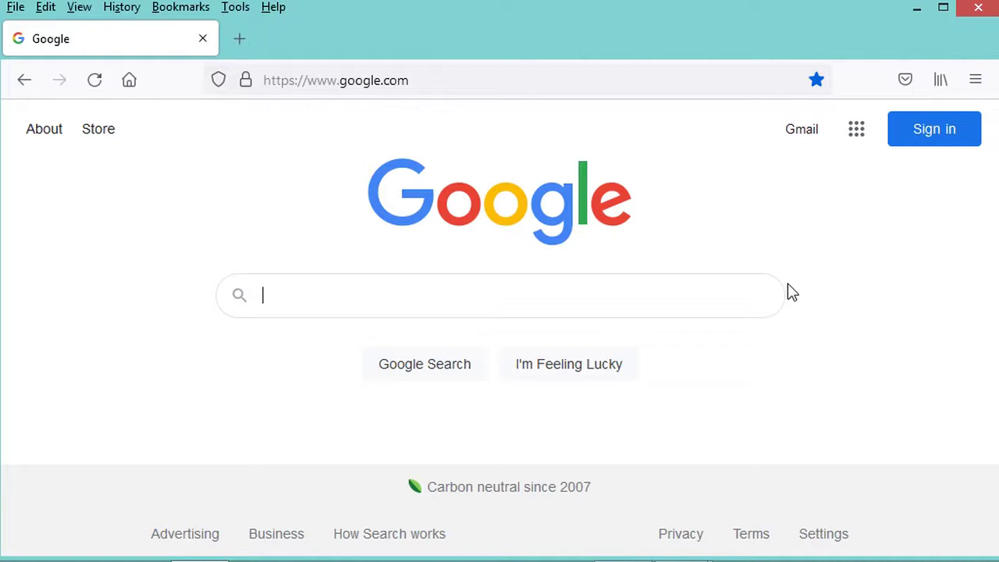
Search Google for php and open the php.net result 'PHP: Hypertext Preprocessor'.
{"action": "type", "text": "php"}
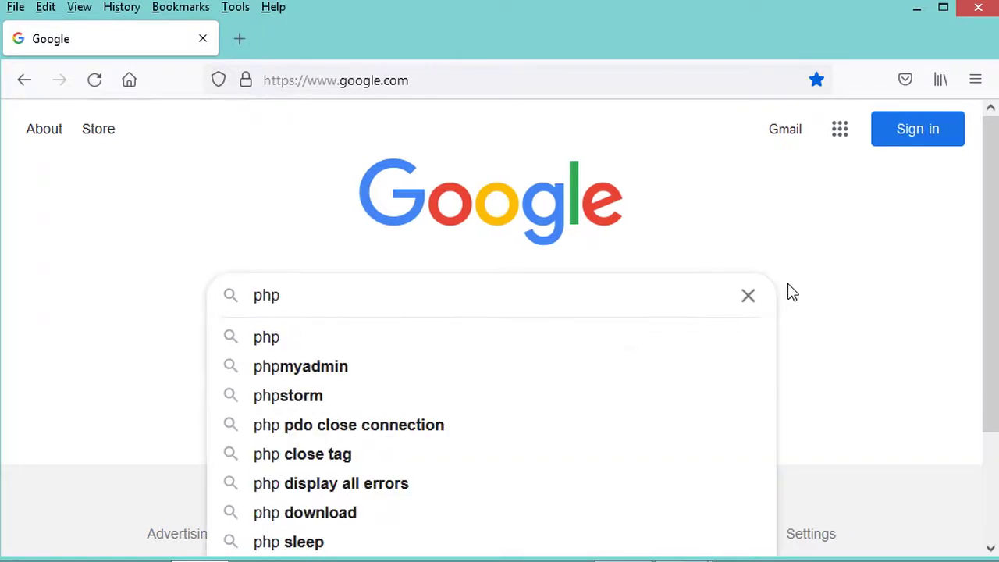
{"action": "key", "text": "Return"}
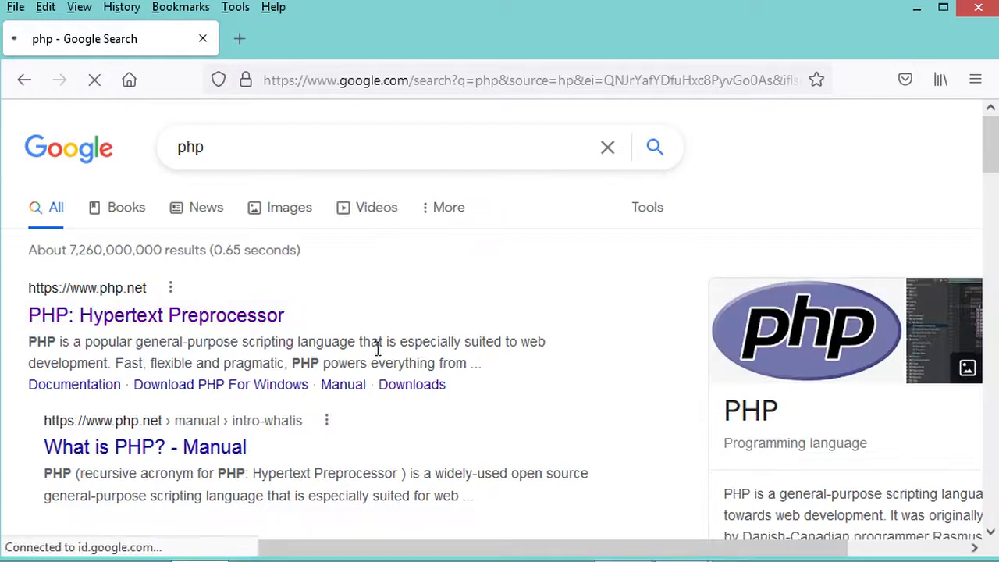
{"action": "left_click", "coordinate": [190, 326]}
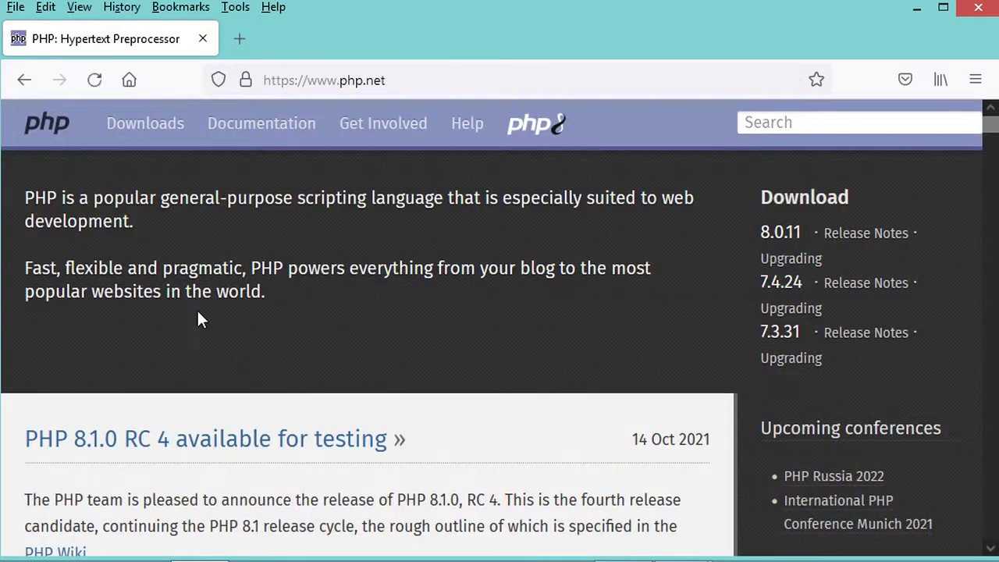
Go from php.net Downloads to the PHP 8.0 Windows builds page.
{"action": "left_click", "coordinate": [150, 132]}
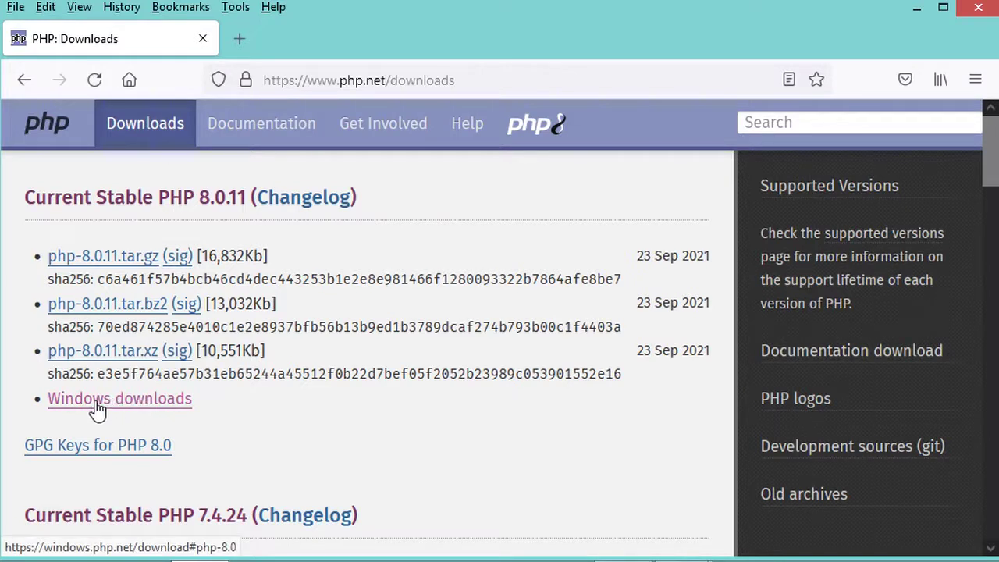
{"action": "left_click", "coordinate": [149, 410]}
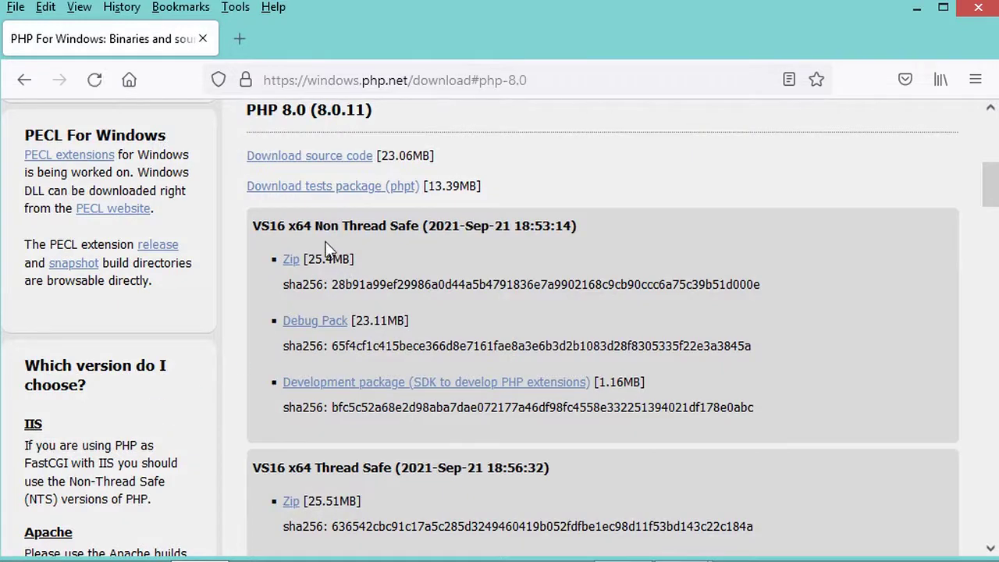
{"action": "left_click_drag", "start_coordinate": [316, 225], "coordinate": [421, 227]}
{"action": "scroll", "coordinate": [400, 269], "scroll_direction": "down", "scroll_amount": 2}
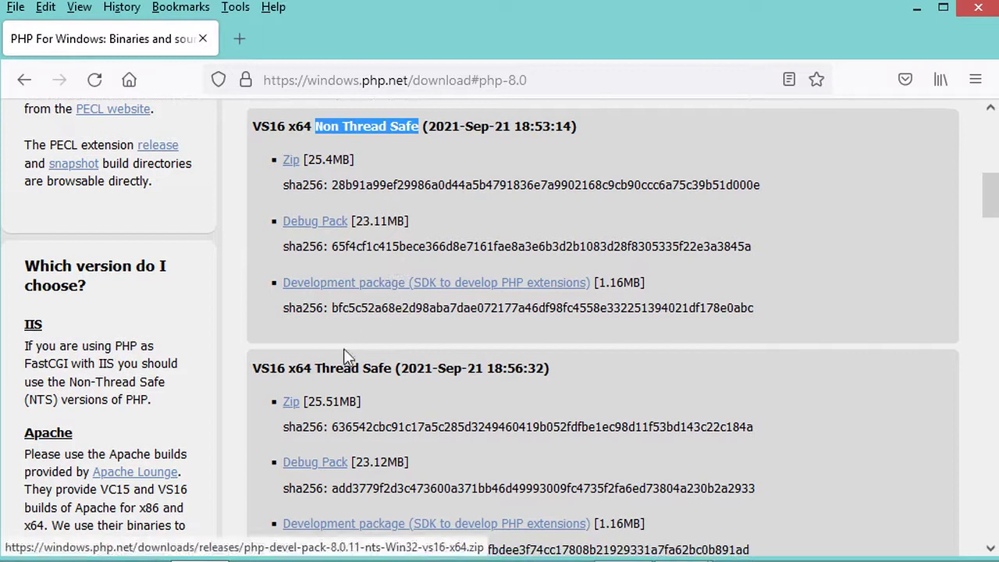
{"action": "scroll", "coordinate": [367, 363], "scroll_direction": "down", "scroll_amount": 2}
Save the VS16 x64 Thread Safe zip and minimize Firefox to show the desktop.
{"action": "left_click_drag", "start_coordinate": [315, 269], "coordinate": [391, 268]}
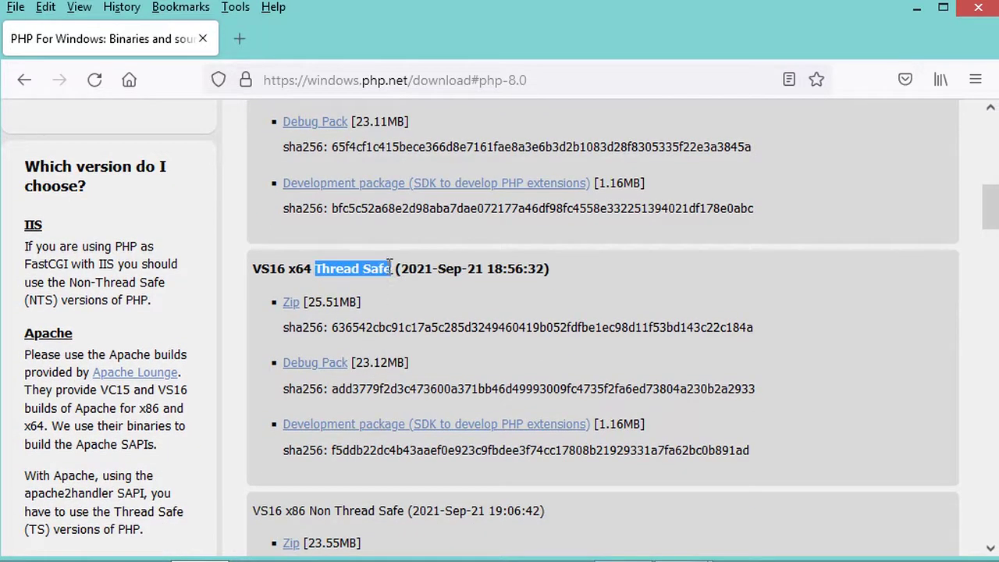
{"action": "left_click", "coordinate": [291, 304]}
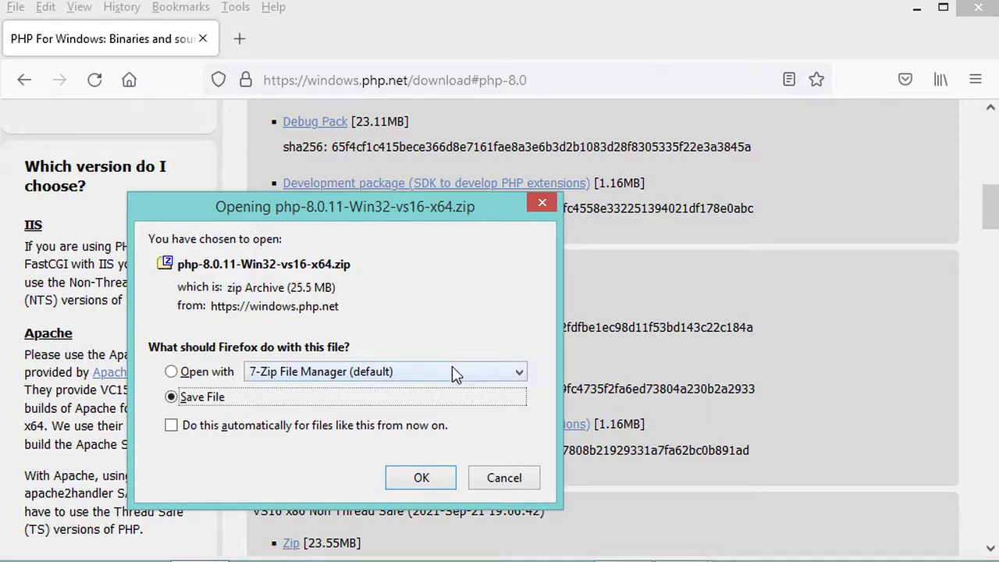
{"action": "left_click", "coordinate": [503, 479]}
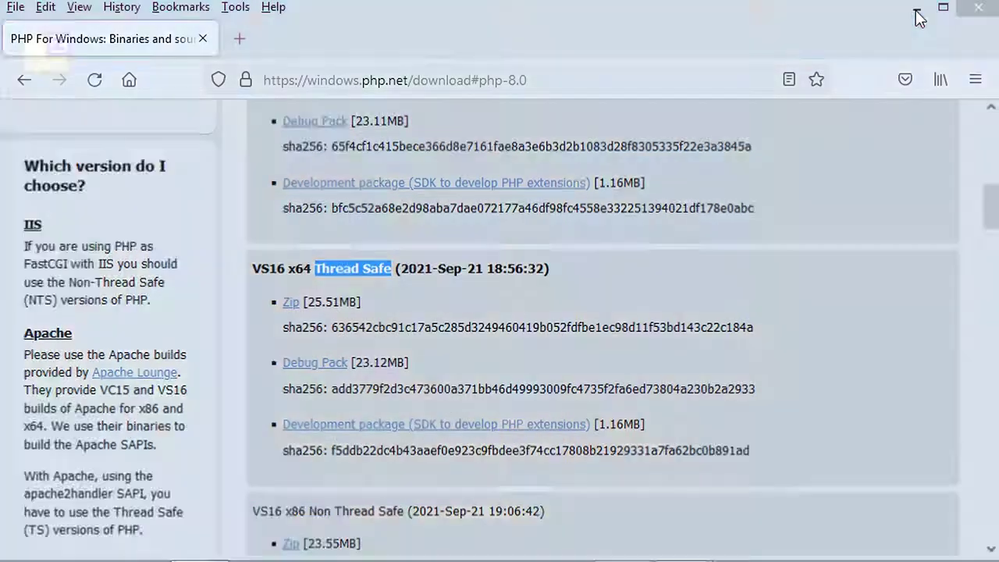
{"action": "left_click", "coordinate": [917, 8]}
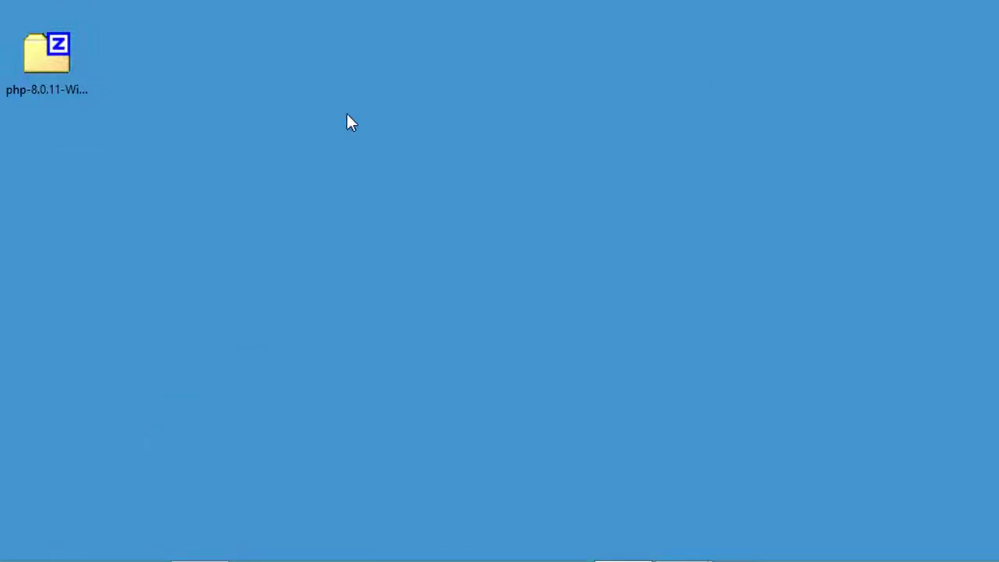
Open 7-Zip's Extract files dialog for php-8.0.11-Win32-vs16-x64.zip on the desktop.
{"action": "left_click", "coordinate": [43, 70]}
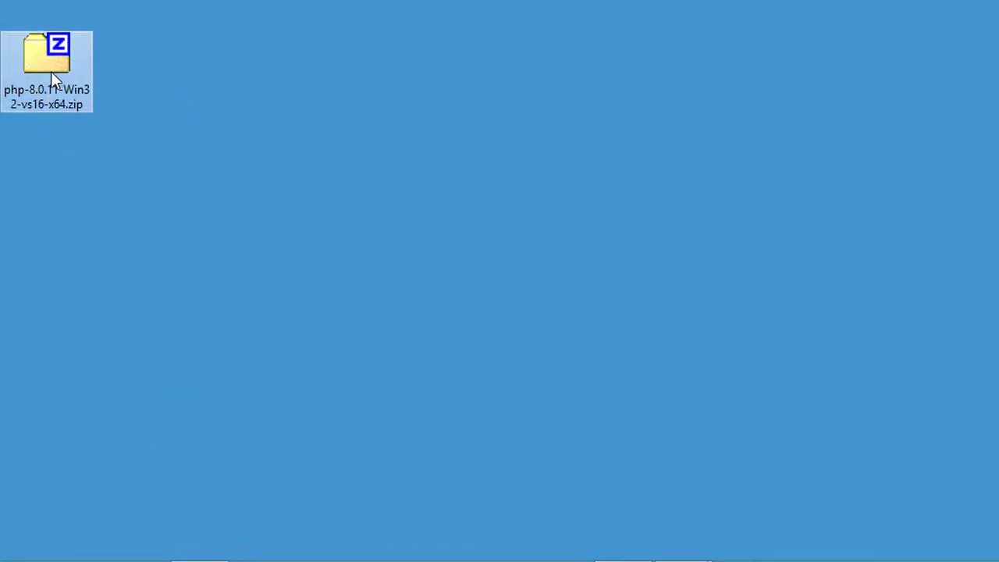
{"action": "right_click", "coordinate": [39, 67]}
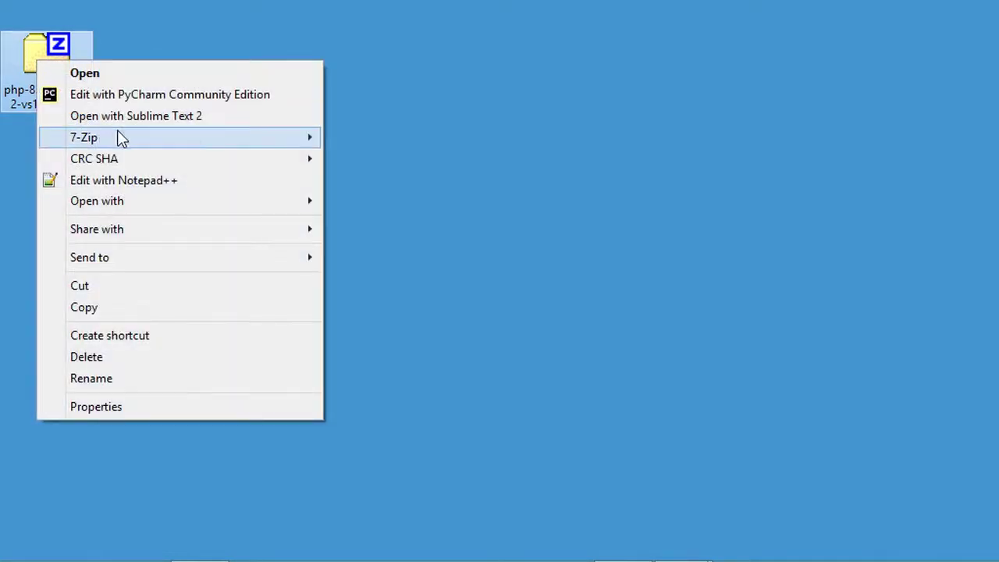
{"action": "mouse_move", "coordinate": [238, 144]}
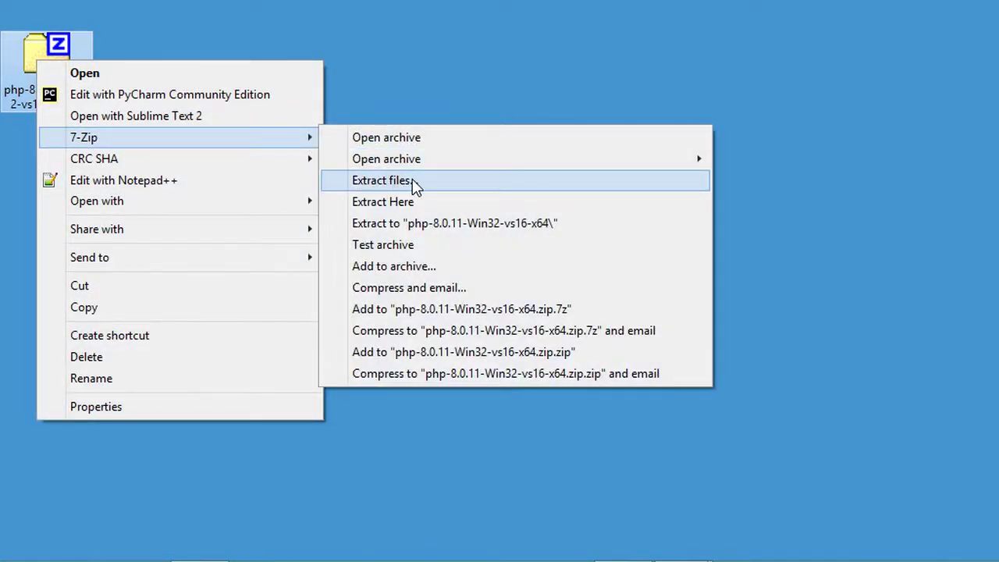
{"action": "left_click", "coordinate": [412, 180]}
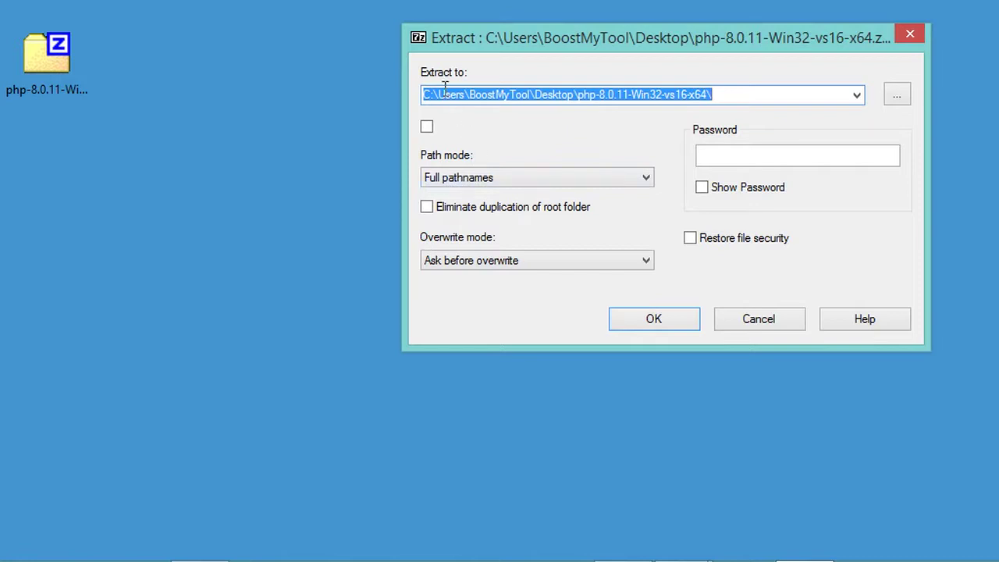
Change the extraction destination to C:\myserver\php-8.0.11 and extract the archive.
{"action": "left_click", "coordinate": [442, 93]}
{"action": "left_click_drag", "start_coordinate": [441, 94], "coordinate": [574, 94]}
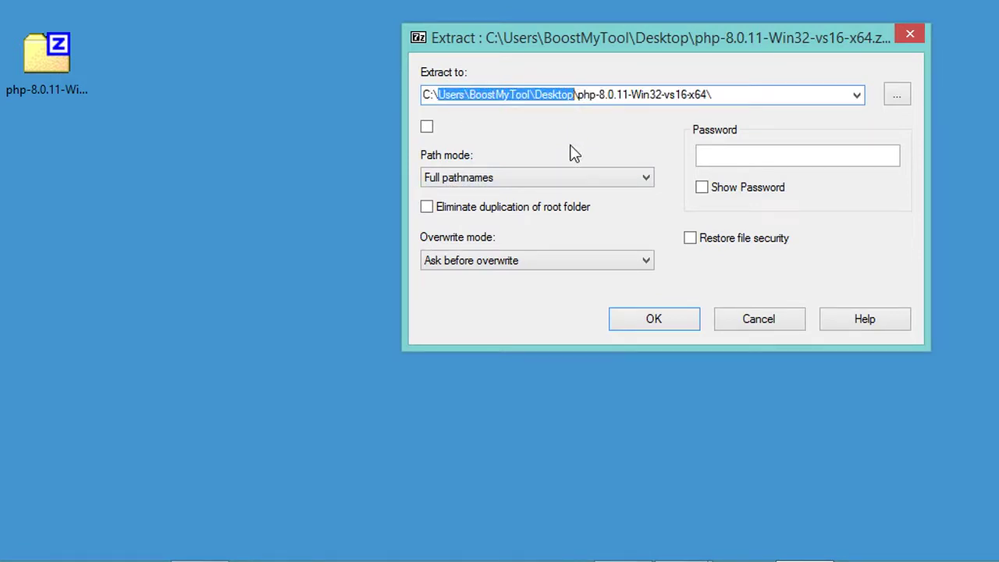
{"action": "type", "text": "myserver"}
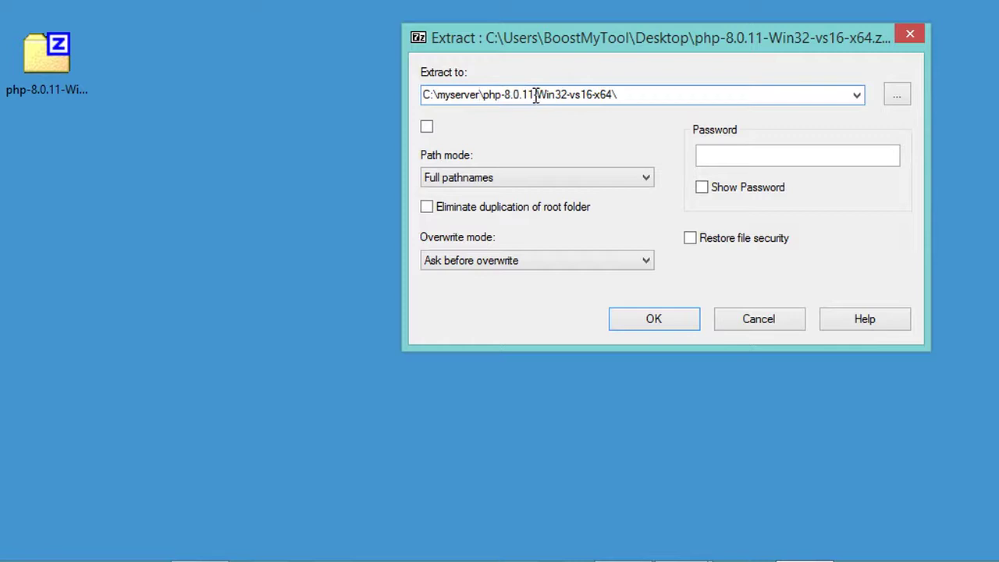
{"action": "left_click_drag", "start_coordinate": [534, 94], "coordinate": [624, 95]}
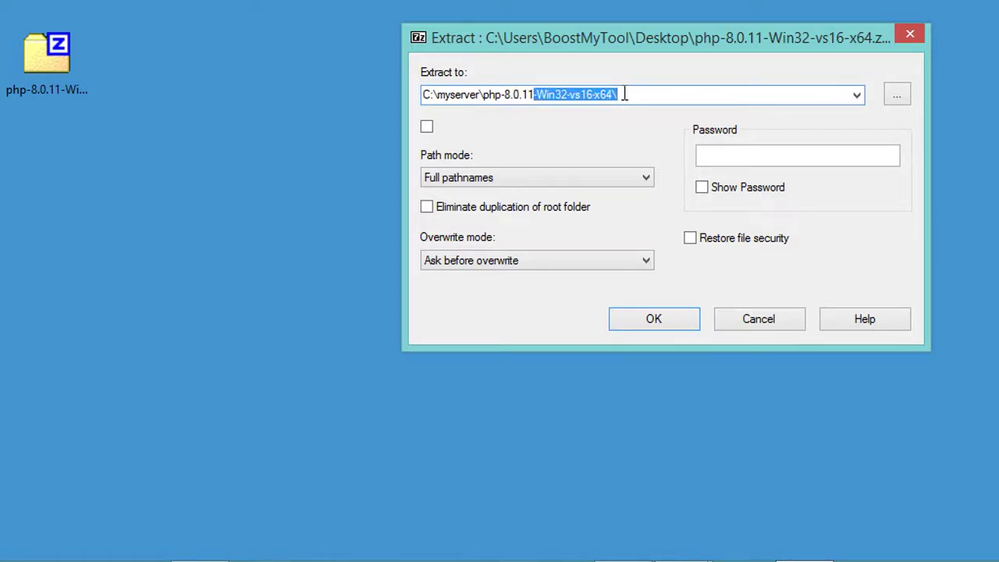
{"action": "key", "text": "BackSpace"}
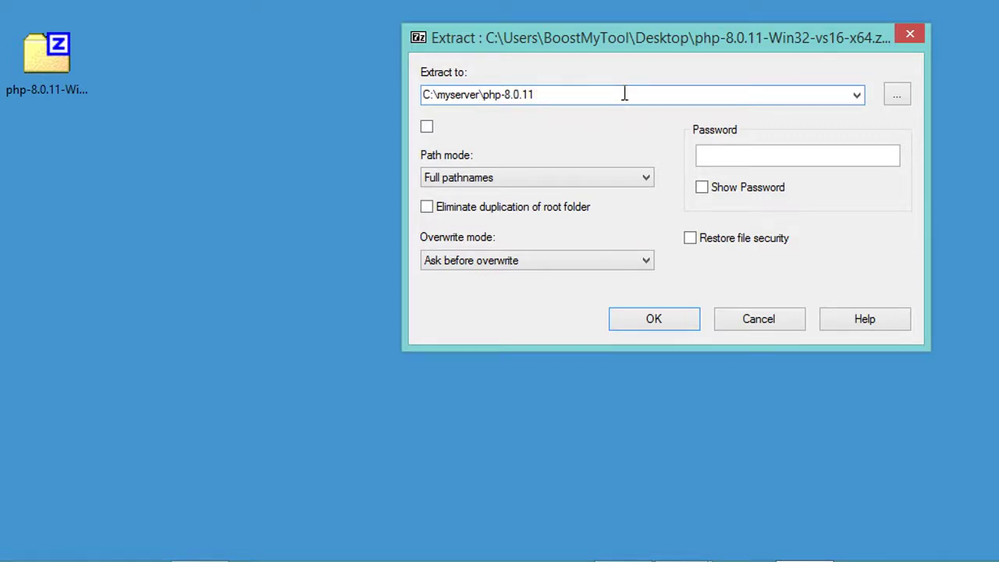
{"action": "left_click", "coordinate": [654, 319]}
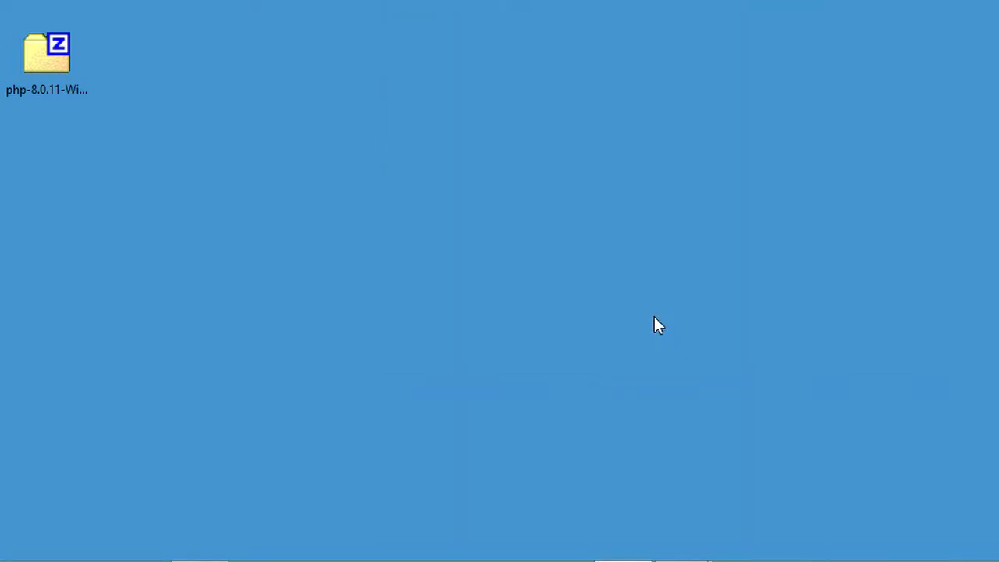
Browse File Explorer to C:\myserver\php-8.0.11 and review its 37 extracted files.
{"action": "mouse_move", "coordinate": [64, 559]}
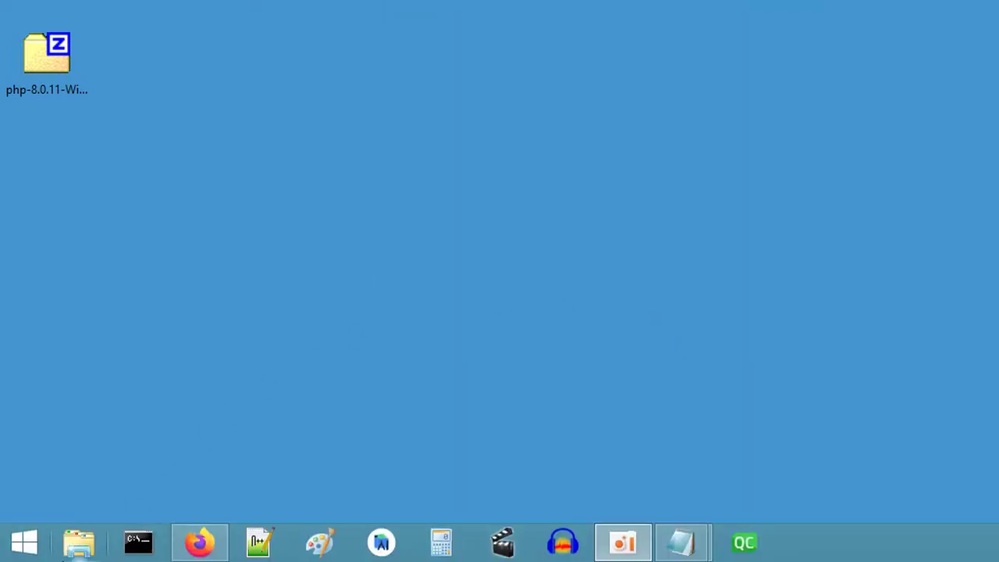
{"action": "left_click", "coordinate": [80, 546]}
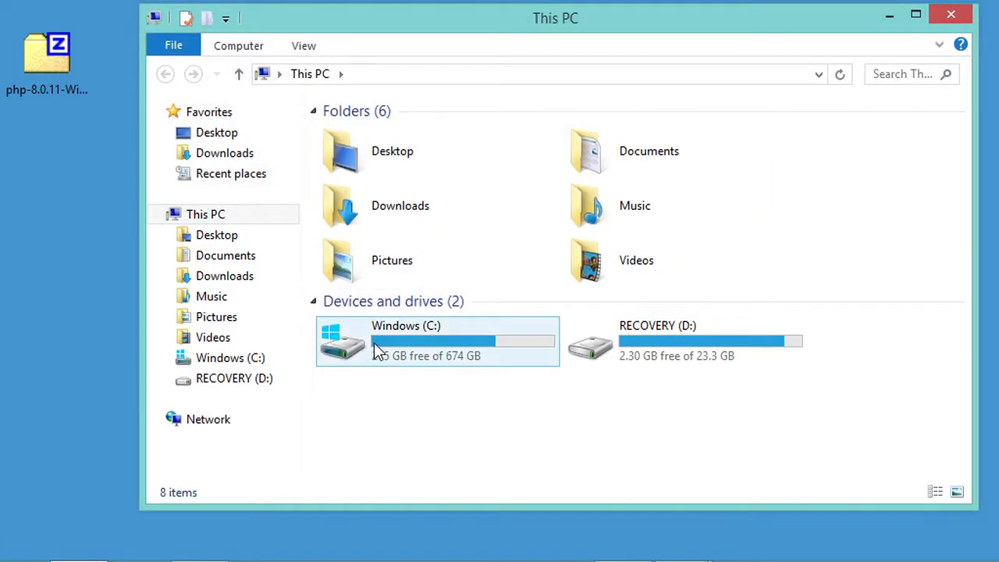
{"action": "double_click", "coordinate": [373, 343]}
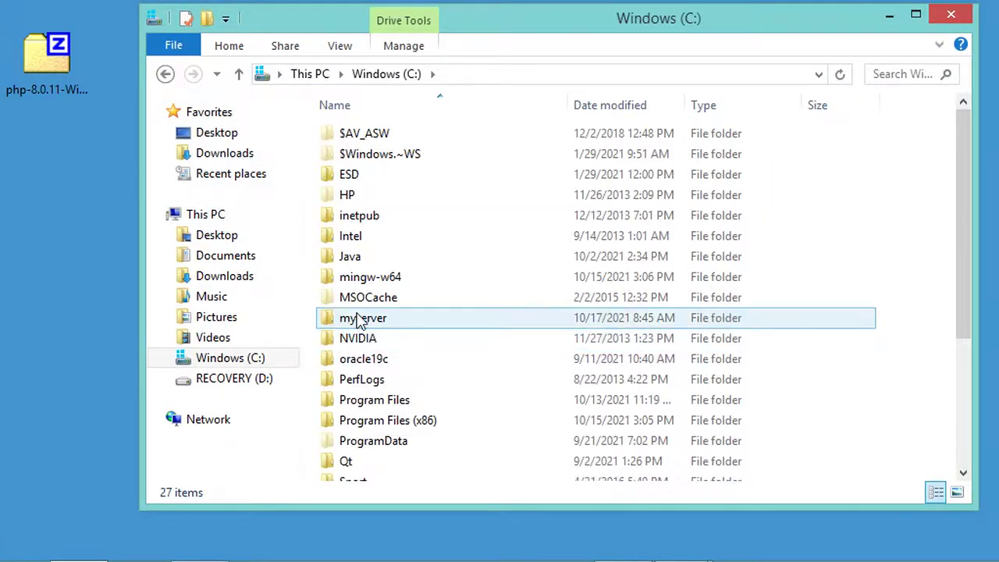
{"action": "double_click", "coordinate": [374, 323]}
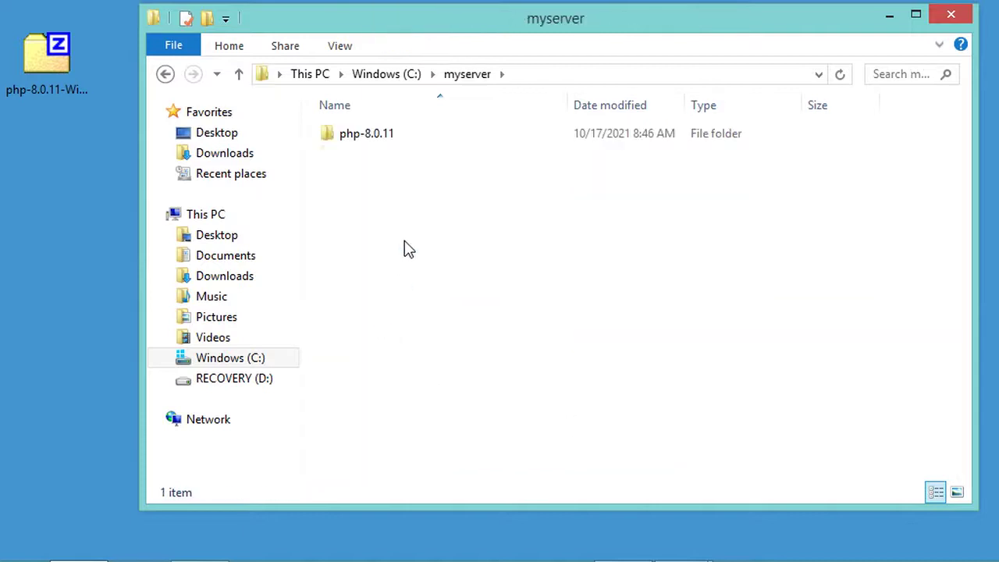
{"action": "double_click", "coordinate": [362, 138]}
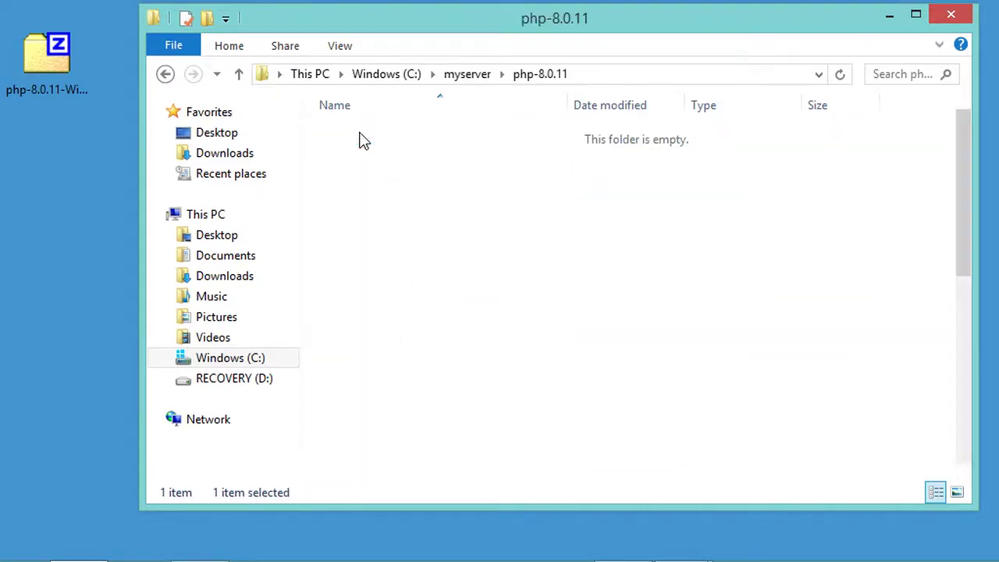
{"action": "scroll", "coordinate": [414, 242], "scroll_direction": "down", "scroll_amount": 4}
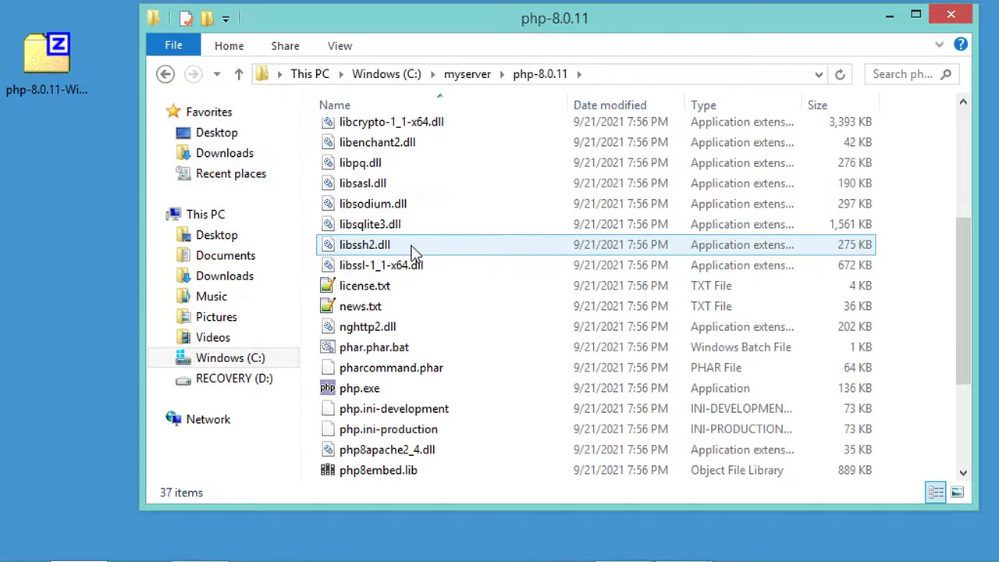
{"action": "scroll", "coordinate": [415, 253], "scroll_direction": "down", "scroll_amount": 2}
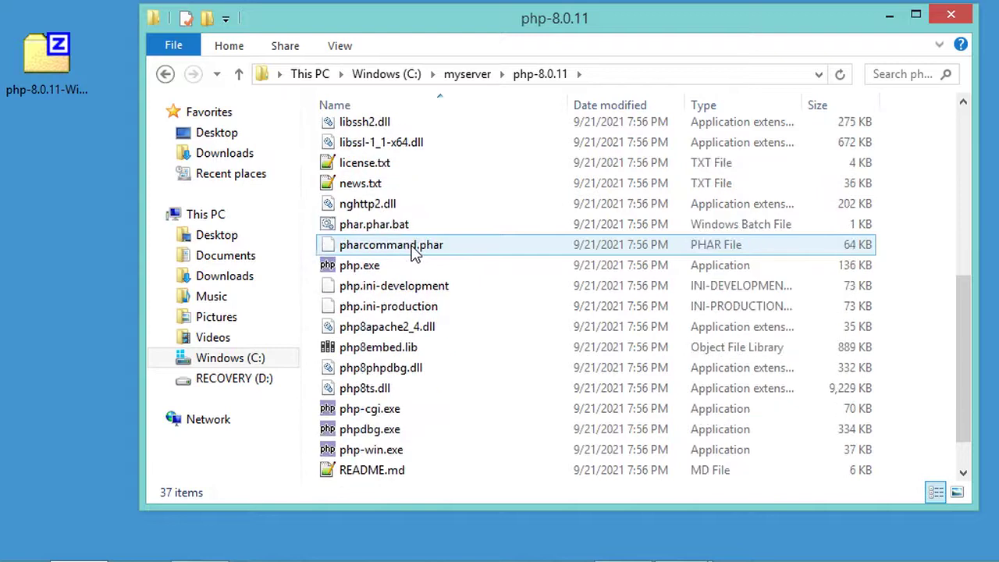
Duplicate php.ini-development and rename the copy to php.ini, accepting the extension change.
{"action": "left_click", "coordinate": [383, 287]}
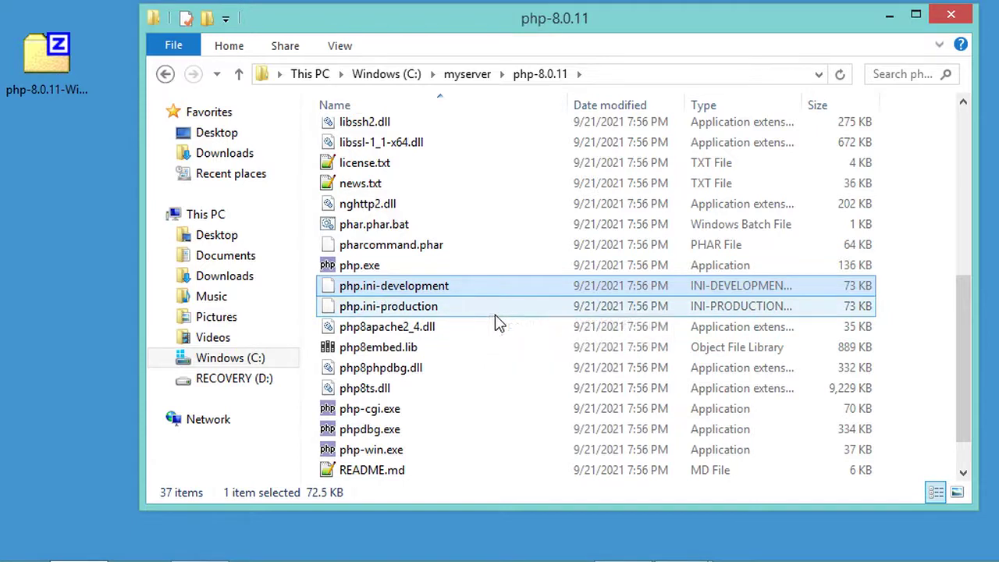
{"action": "key", "text": "ctrl+v"}
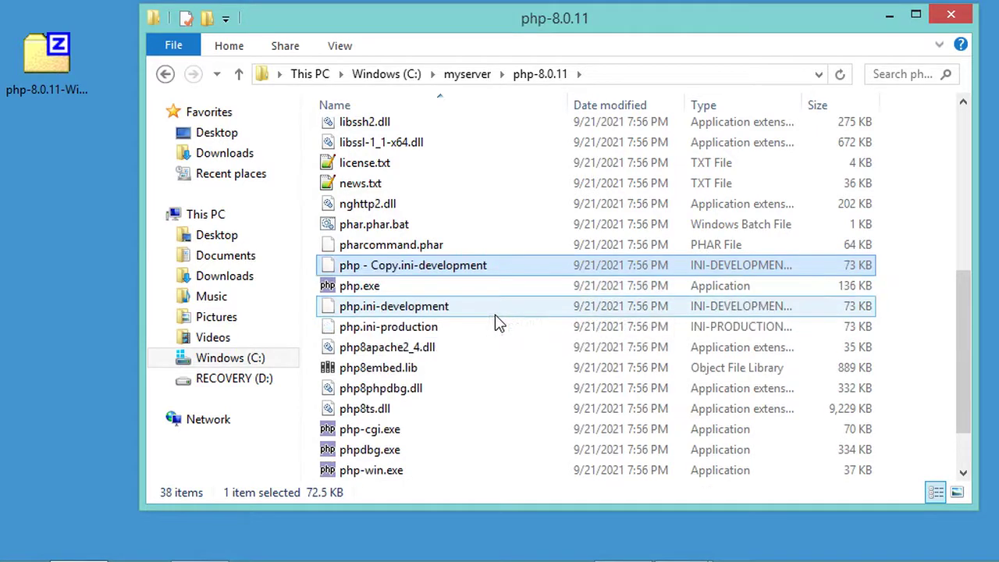
{"action": "left_click", "coordinate": [400, 270]}
{"action": "key", "text": "ctrl+a"}
{"action": "type", "text": "php.ini"}
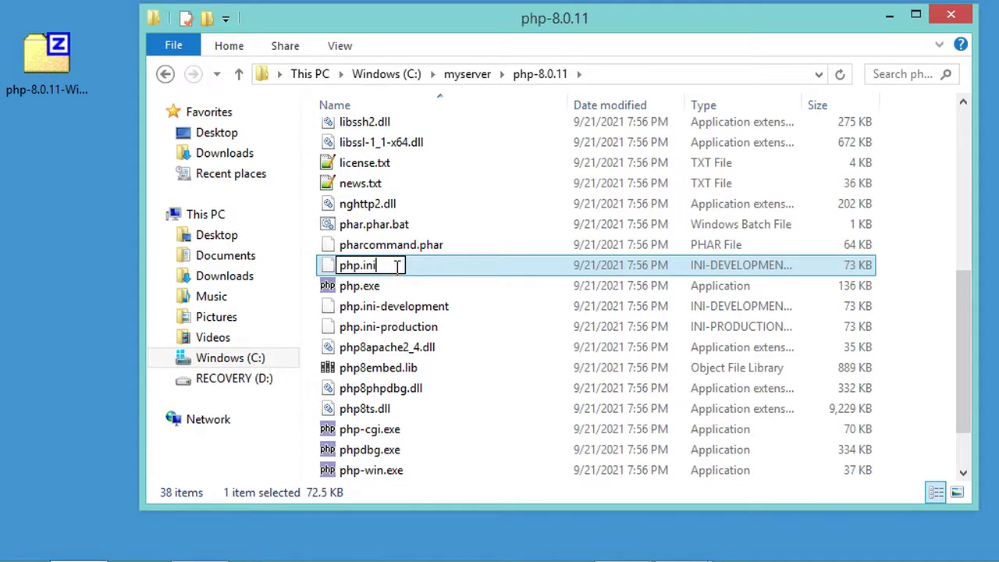
{"action": "key", "text": "Return"}
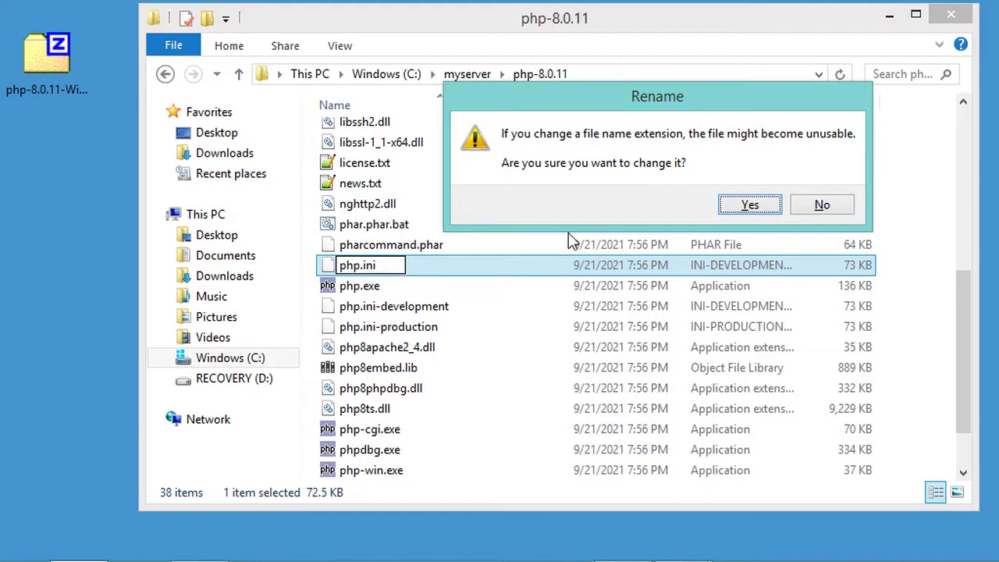
{"action": "left_click", "coordinate": [749, 205]}
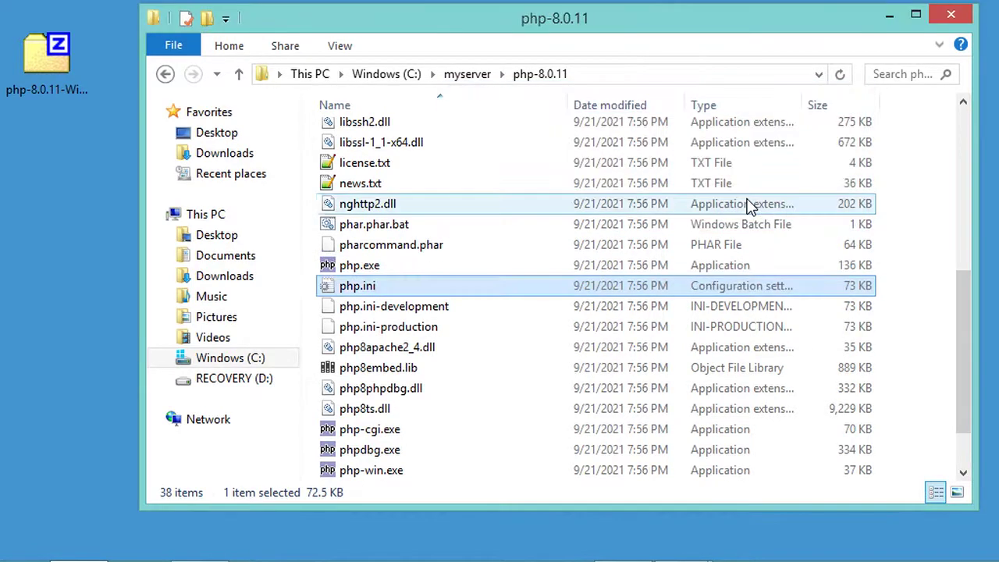
{"action": "right_click", "coordinate": [356, 290]}
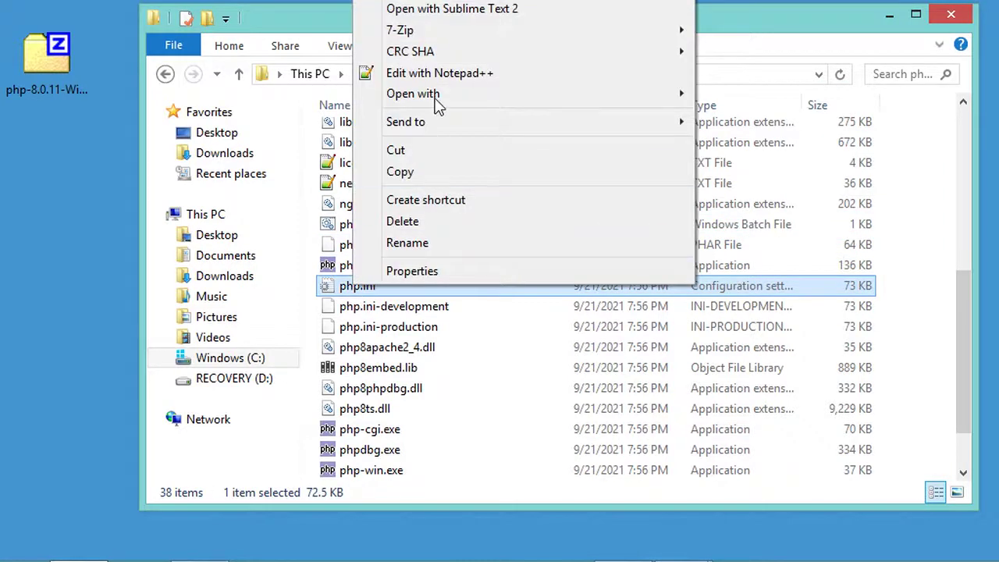
Open php.ini in Notepad++ and uncomment extension_dir = "ext" on line 768.
{"action": "left_click", "coordinate": [445, 74]}
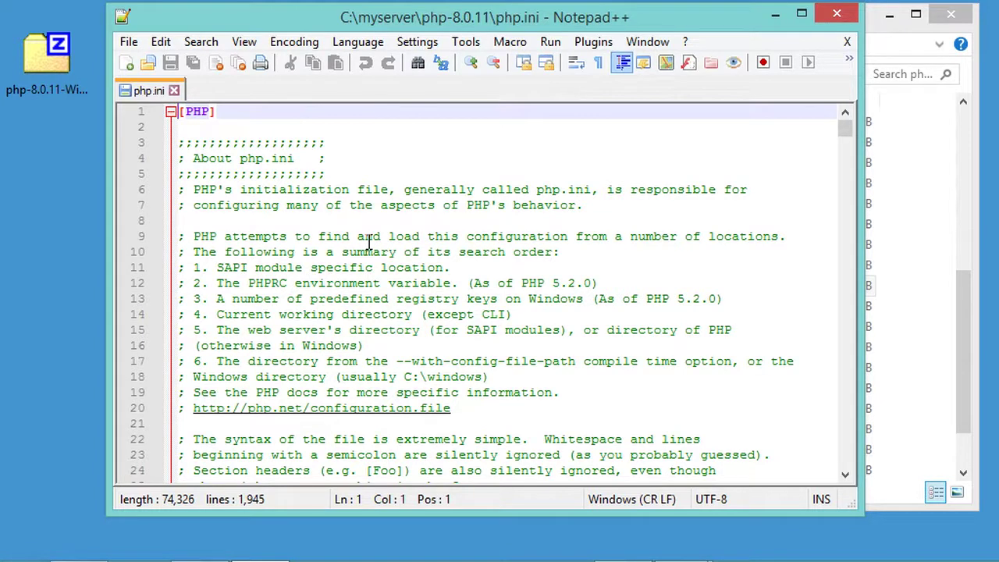
{"action": "key", "text": "ctrl+f"}
{"action": "type", "text": "extension_dir"}
{"action": "key", "text": "Return"}
{"action": "key", "text": "Escape"}
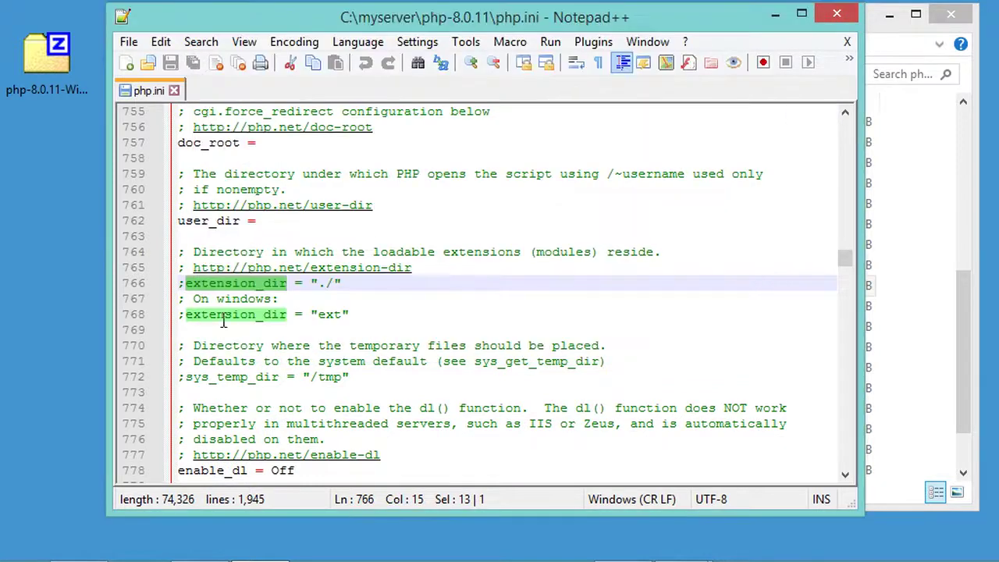
{"action": "left_click", "coordinate": [355, 318]}
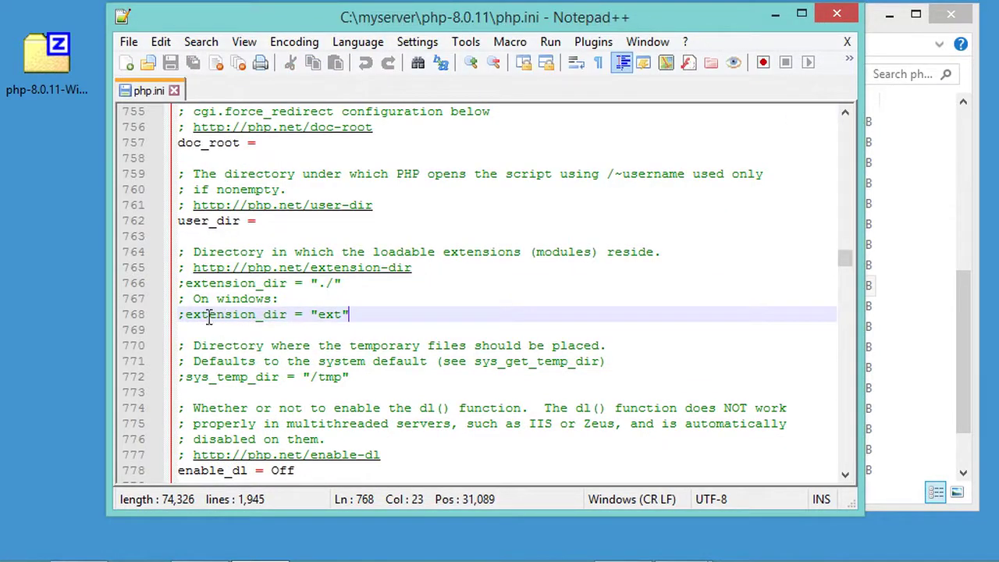
{"action": "left_click", "coordinate": [186, 319]}
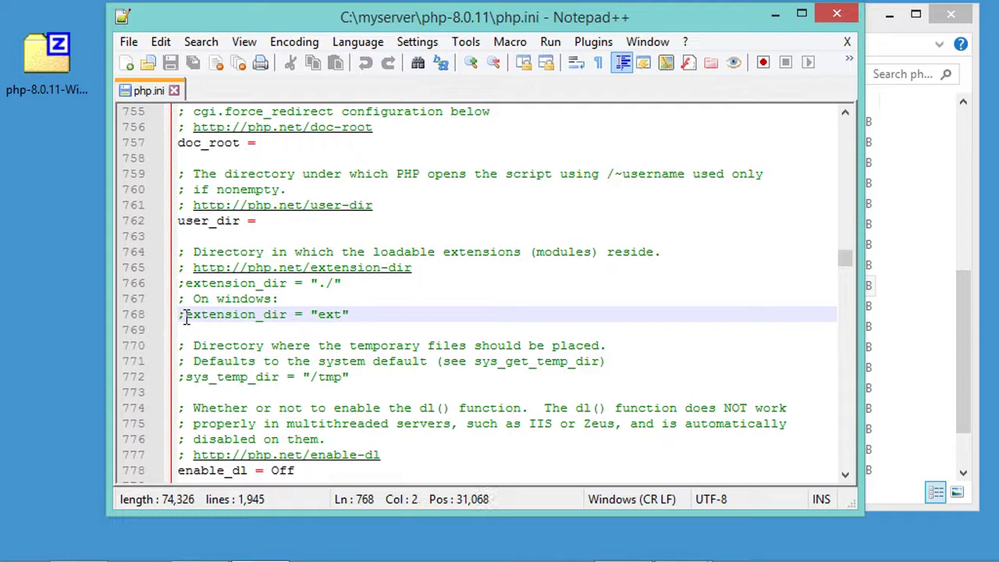
{"action": "key", "text": "BackSpace"}
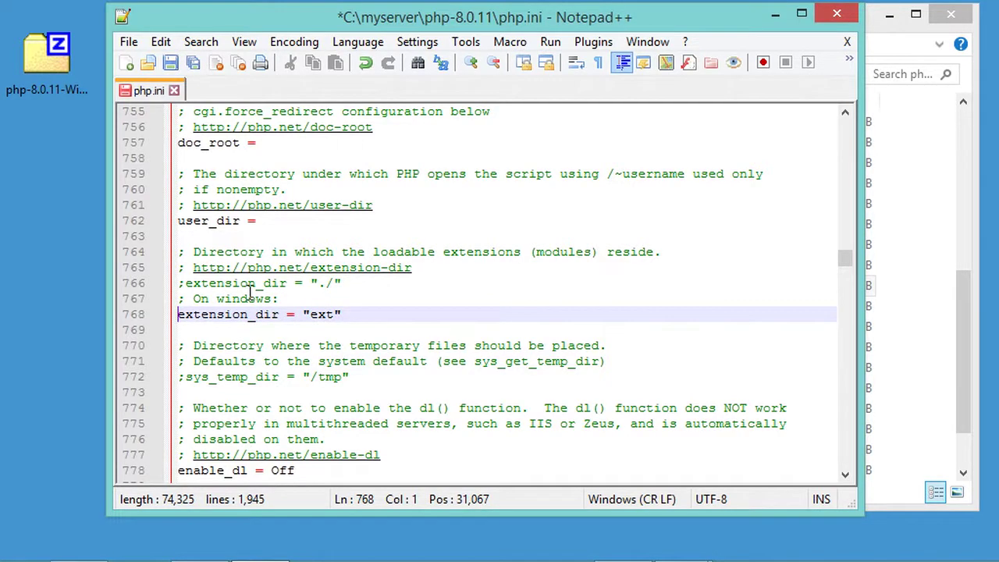
{"action": "scroll", "coordinate": [247, 299], "scroll_direction": "down", "scroll_amount": 16}
Uncomment the bz2, curl and fileinfo extension lines.
{"action": "scroll", "coordinate": [246, 299], "scroll_direction": "down", "scroll_amount": 20}
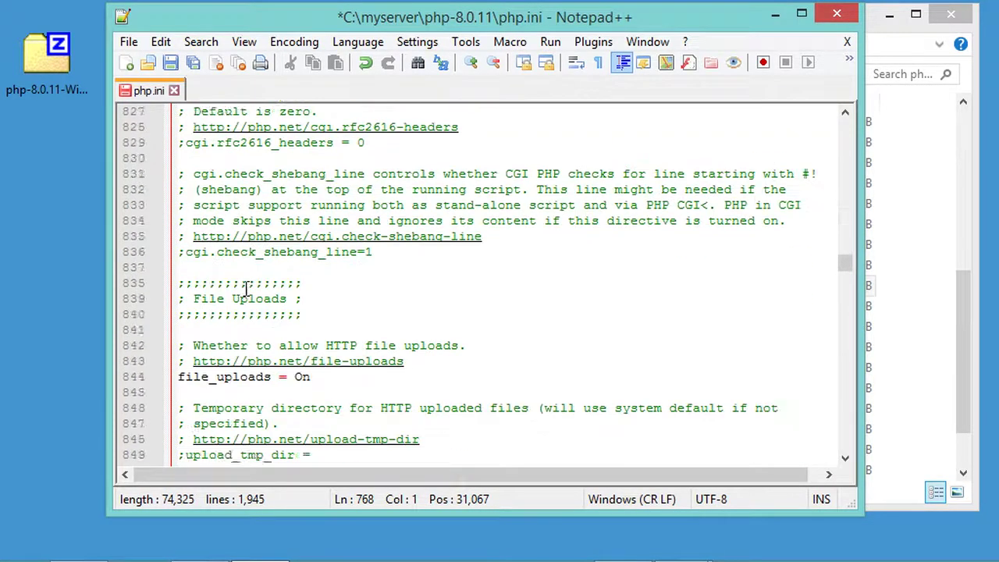
{"action": "scroll", "coordinate": [241, 265], "scroll_direction": "down", "scroll_amount": 6}
{"action": "scroll", "coordinate": [249, 254], "scroll_direction": "up", "scroll_amount": 2}
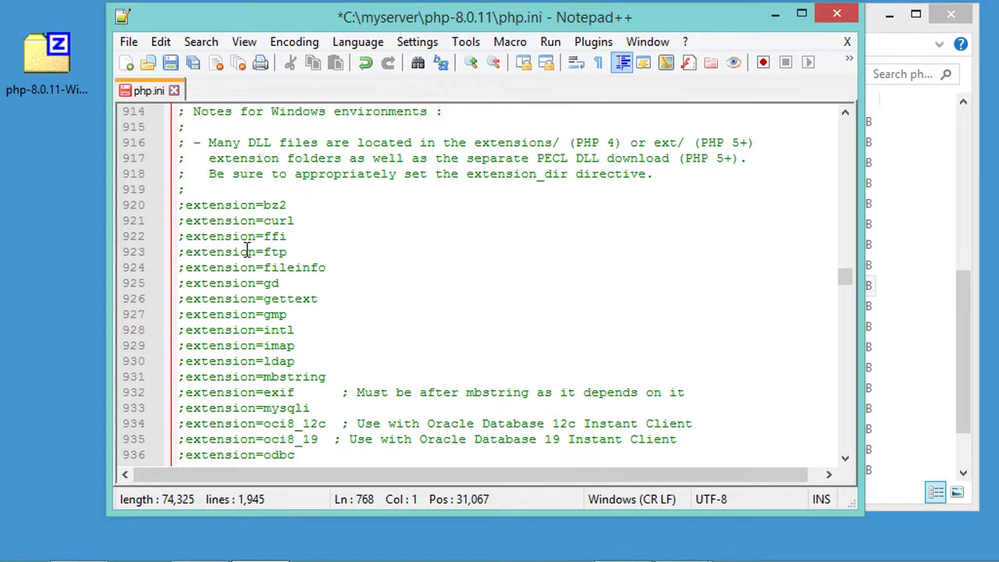
{"action": "left_click", "coordinate": [184, 206]}
{"action": "key", "text": "BackSpace"}
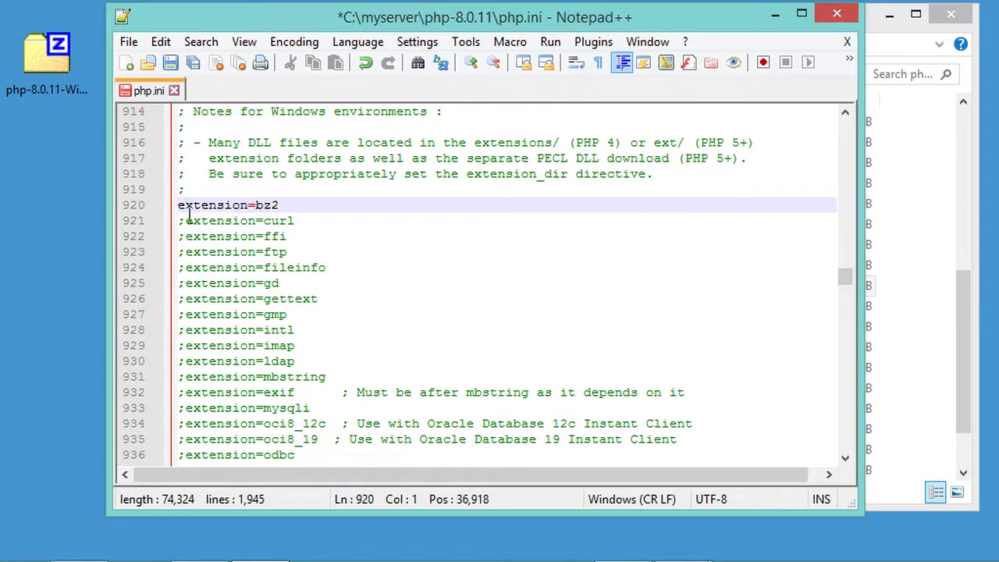
{"action": "left_click", "coordinate": [186, 221]}
{"action": "key", "text": "BackSpace"}
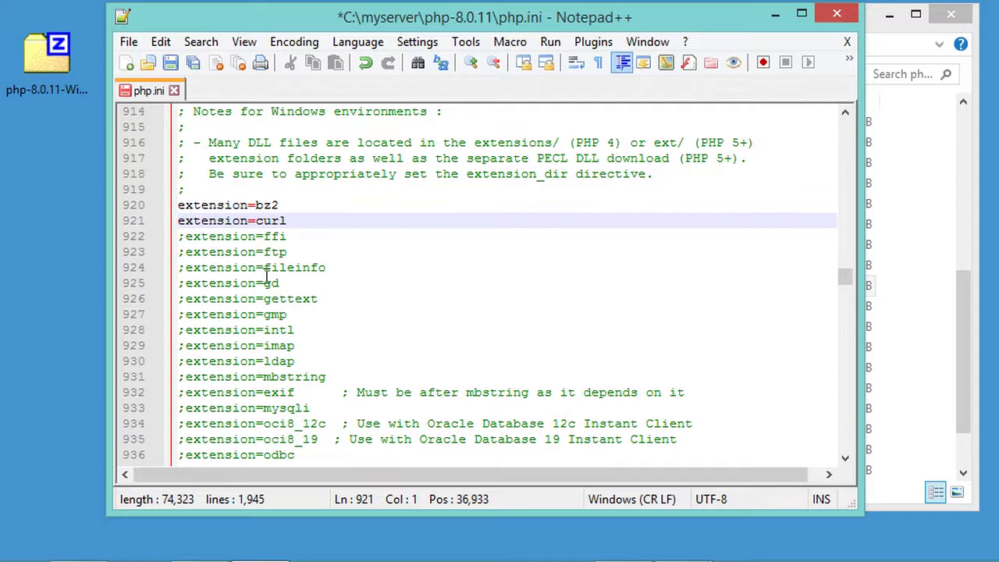
{"action": "left_click", "coordinate": [186, 267]}
{"action": "key", "text": "BackSpace"}
Uncomment the gd, gettext, gmp and intl extension lines.
{"action": "key", "text": "Down"}
{"action": "left_click", "coordinate": [185, 283]}
{"action": "key", "text": "BackSpace"}
{"action": "left_click", "coordinate": [185, 299]}
{"action": "key", "text": "BackSpace"}
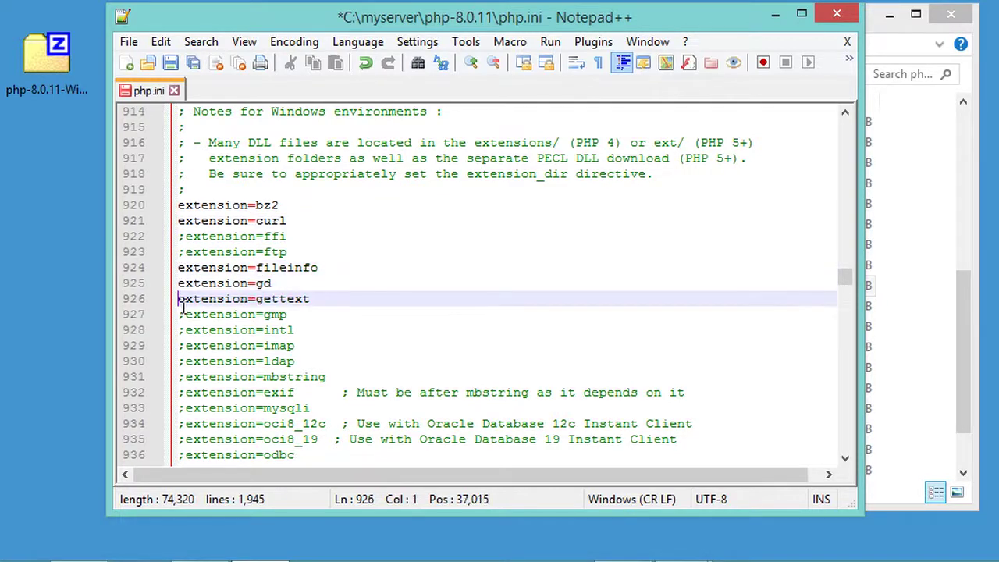
{"action": "left_click", "coordinate": [185, 315]}
{"action": "key", "text": "BackSpace"}
{"action": "left_click", "coordinate": [184, 330]}
{"action": "key", "text": "BackSpace"}
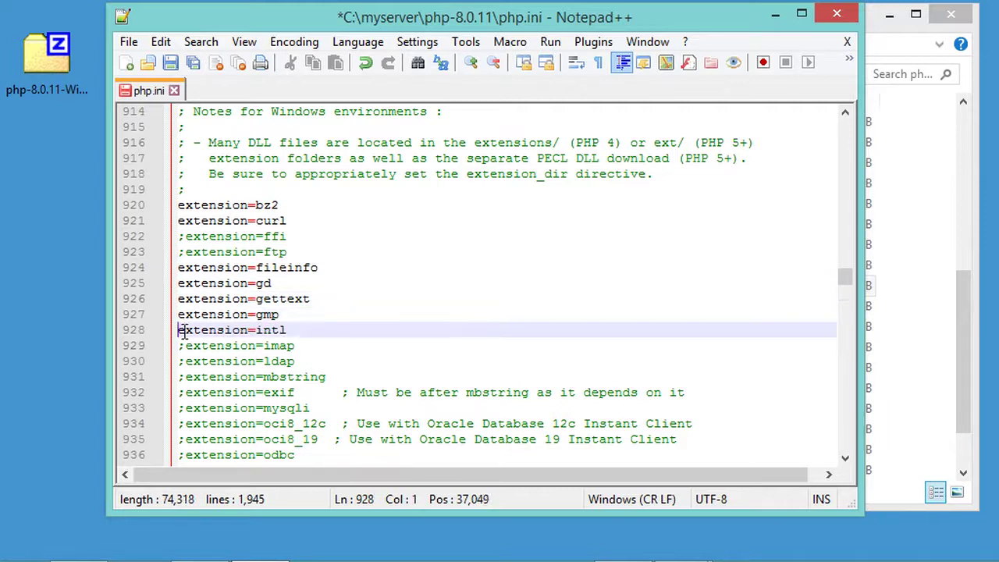
Uncomment the imap, ldap, mbstring, exif and mysqli extension lines.
{"action": "left_click", "coordinate": [185, 346]}
{"action": "key", "text": "BackSpace"}
{"action": "left_click", "coordinate": [185, 361]}
{"action": "key", "text": "BackSpace"}
{"action": "left_click", "coordinate": [185, 377]}
{"action": "key", "text": "BackSpace"}
{"action": "left_click", "coordinate": [185, 393]}
{"action": "key", "text": "BackSpace"}
{"action": "left_click", "coordinate": [187, 408]}
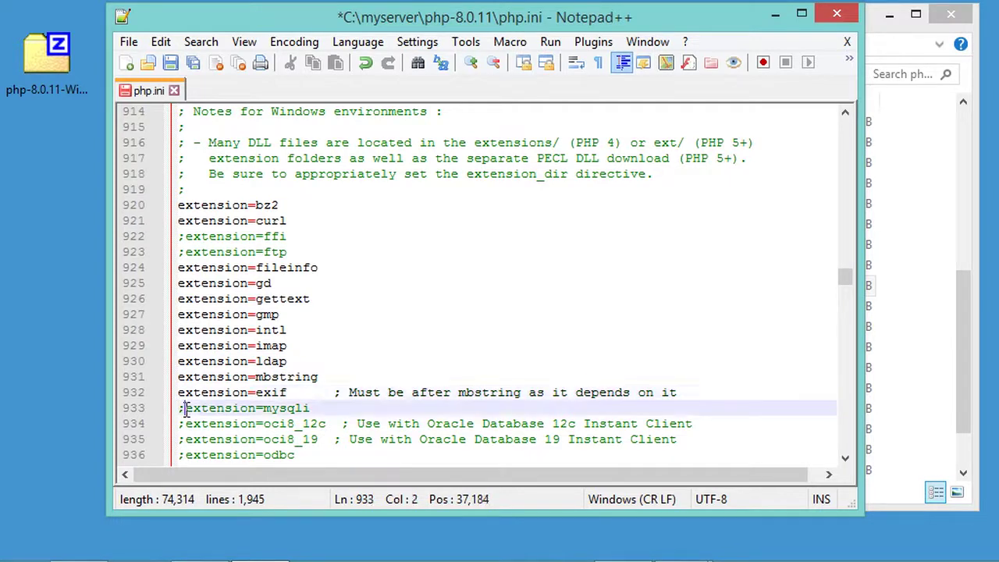
{"action": "key", "text": "BackSpace"}
Uncomment the openssl, pdo_mysql, soap, sockets and xsl extension lines.
{"action": "scroll", "coordinate": [213, 355], "scroll_direction": "down", "scroll_amount": 4}
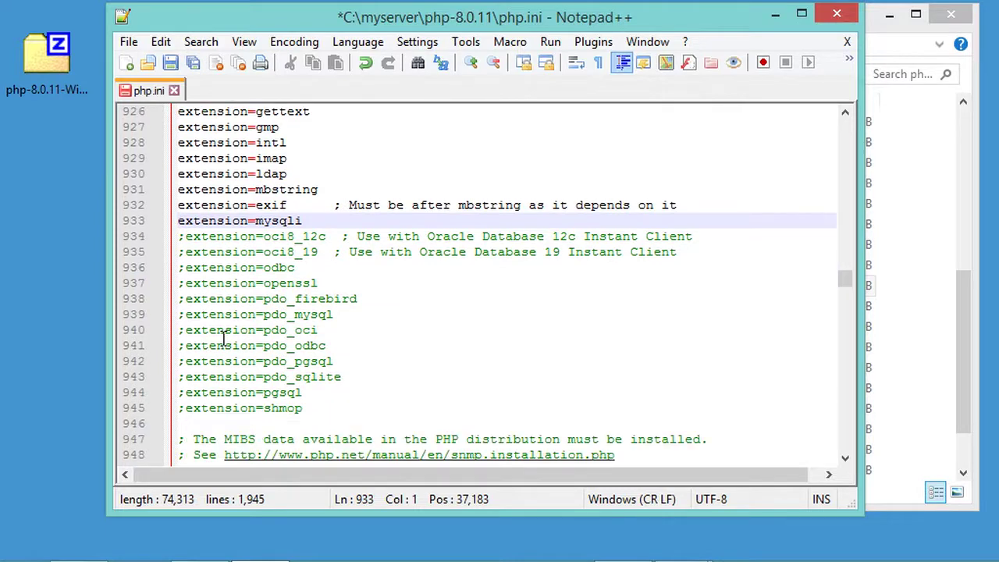
{"action": "scroll", "coordinate": [224, 338], "scroll_direction": "down", "scroll_amount": 1}
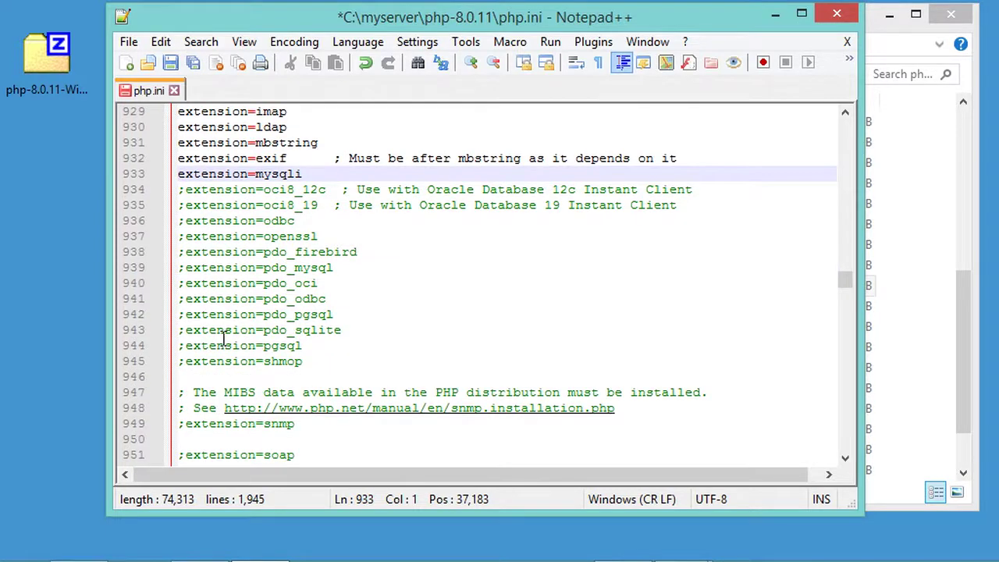
{"action": "left_click", "coordinate": [184, 237]}
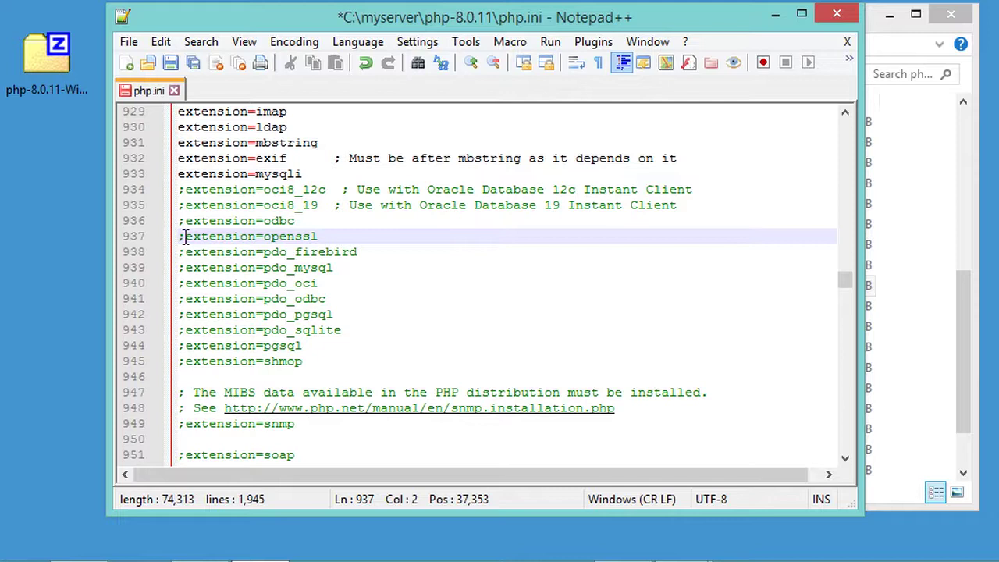
{"action": "key", "text": "Delete"}
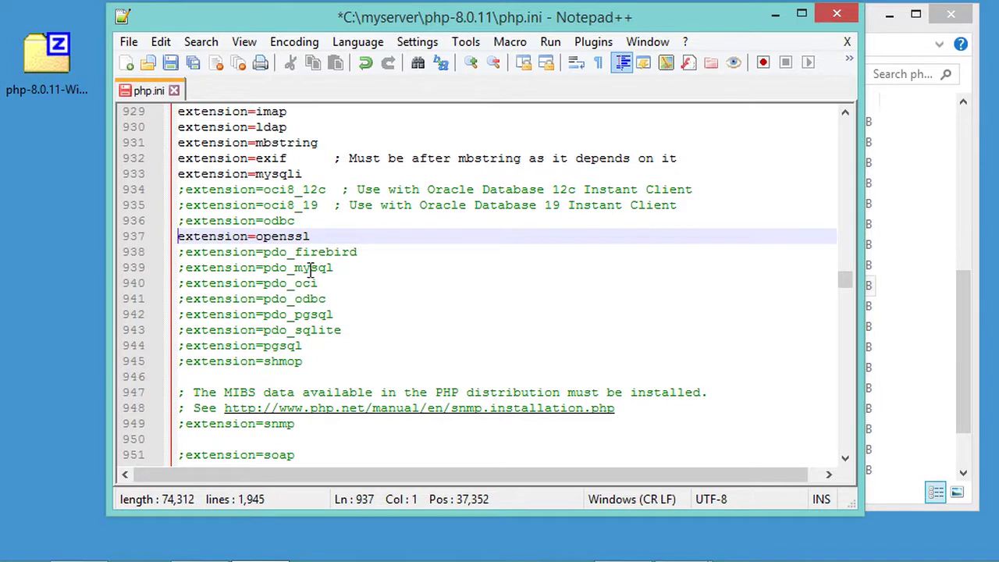
{"action": "left_click", "coordinate": [185, 267]}
{"action": "key", "text": "BackSpace"}
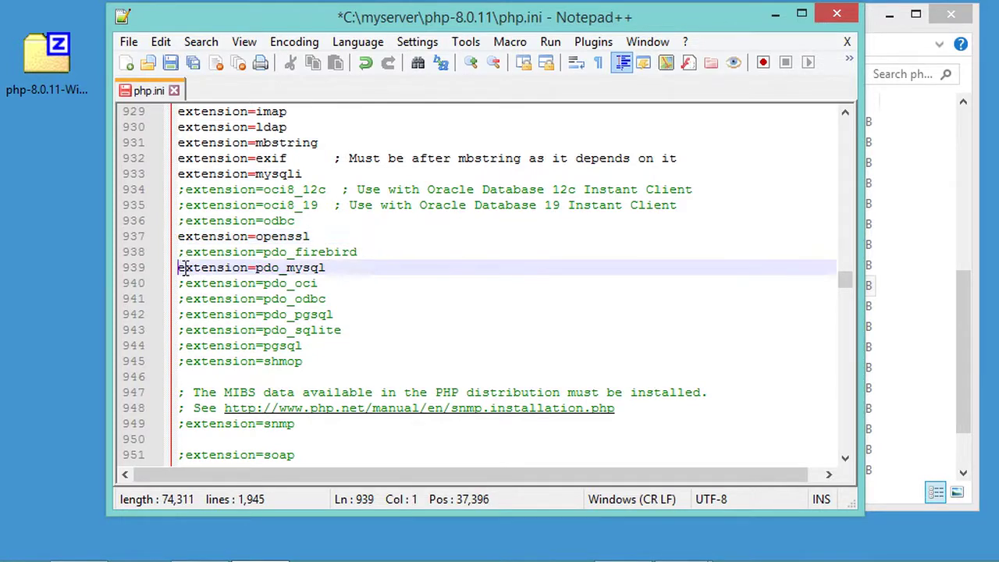
{"action": "scroll", "coordinate": [209, 358], "scroll_direction": "down", "scroll_amount": 3}
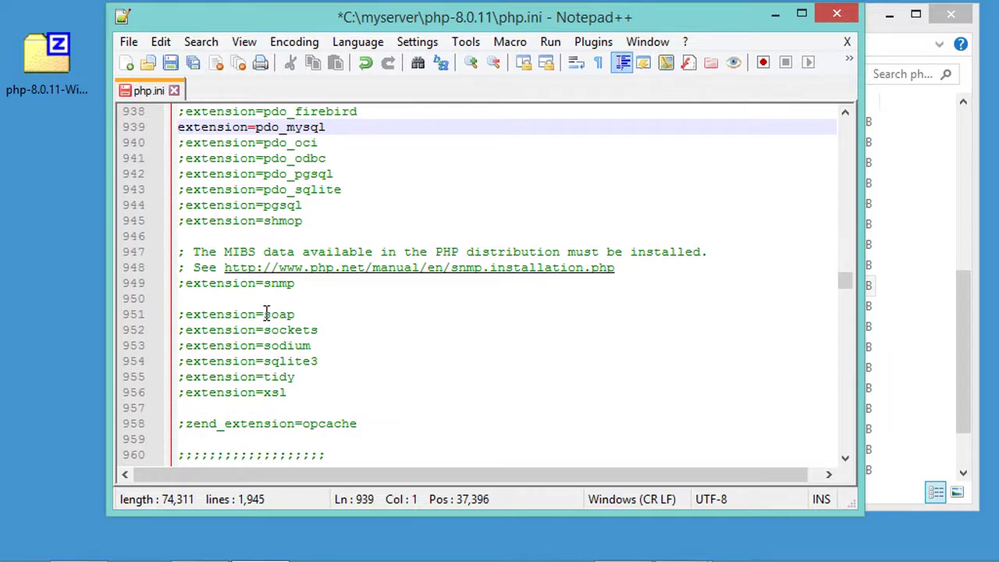
{"action": "left_click", "coordinate": [186, 316]}
{"action": "key", "text": "BackSpace"}
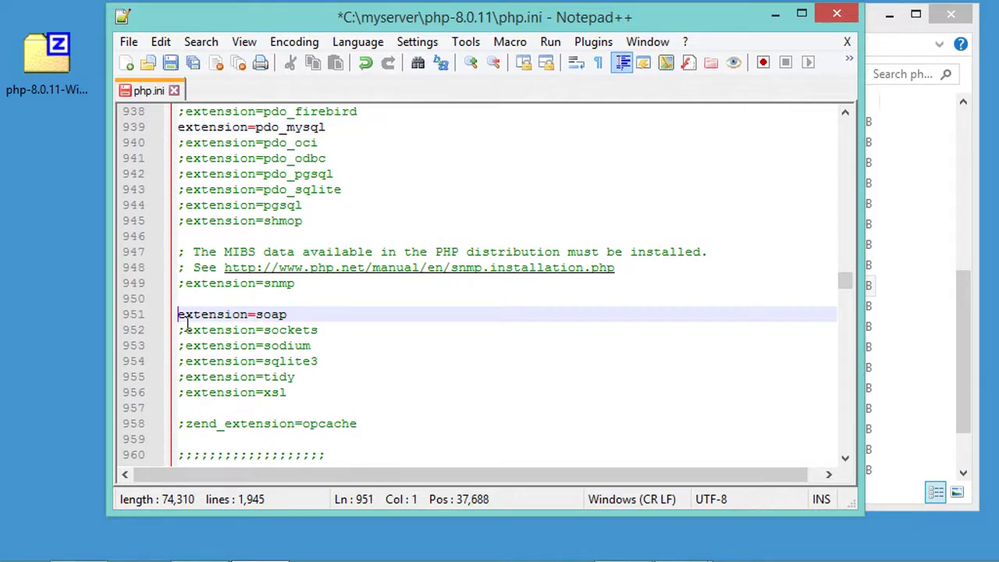
{"action": "left_click", "coordinate": [186, 330]}
{"action": "key", "text": "BackSpace"}
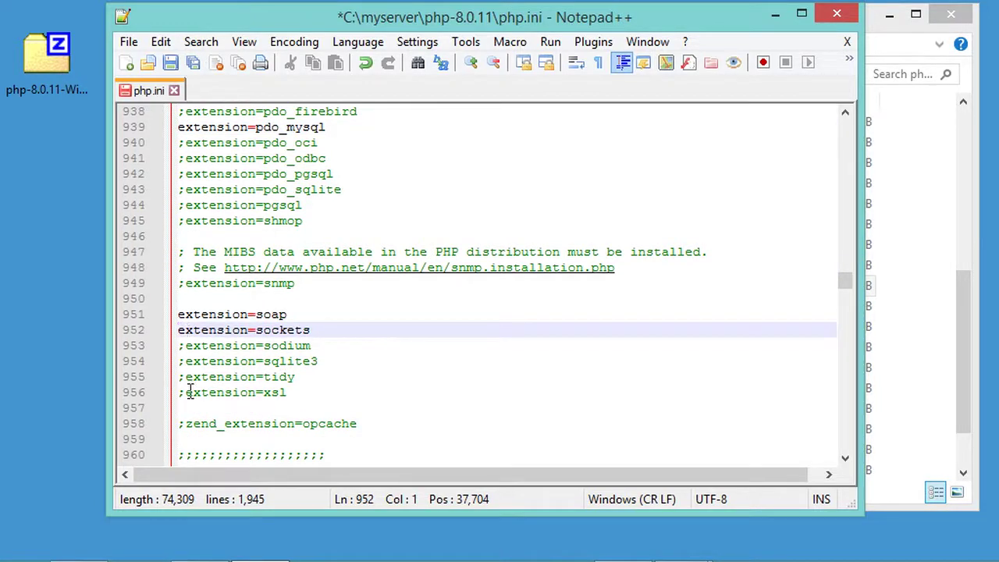
{"action": "left_click", "coordinate": [184, 394]}
{"action": "key", "text": "BackSpace"}
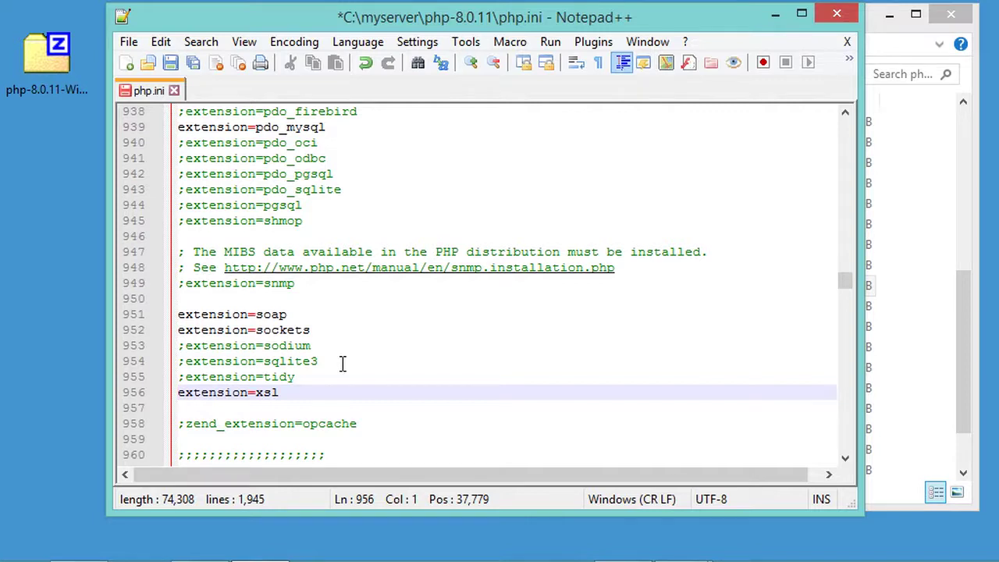
{"action": "key", "text": "ctrl+f"}
Uncomment date.timezone on line 971, set it to "UTC", and save php.ini.
{"action": "type", "text": "tim"}
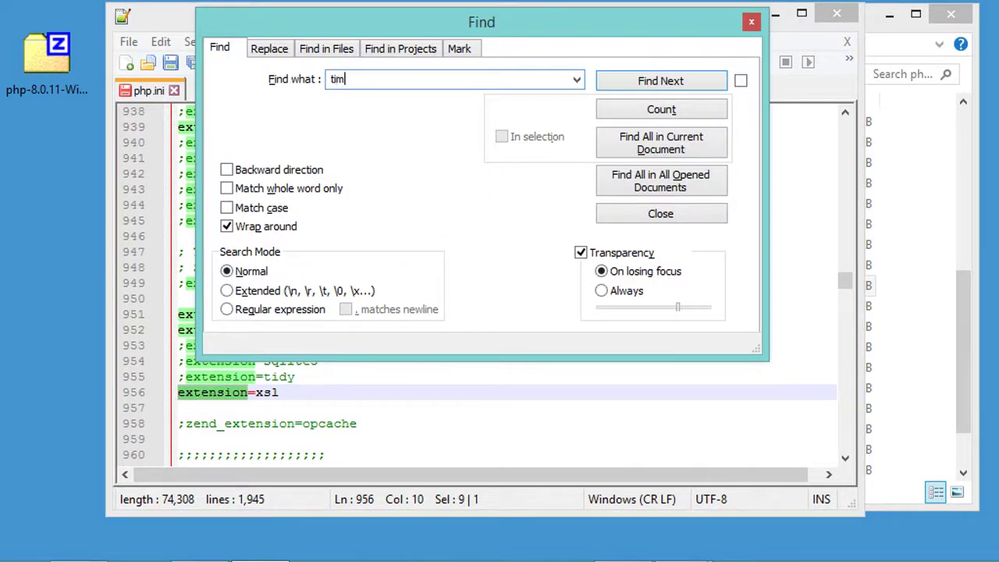
{"action": "key", "text": "Return"}
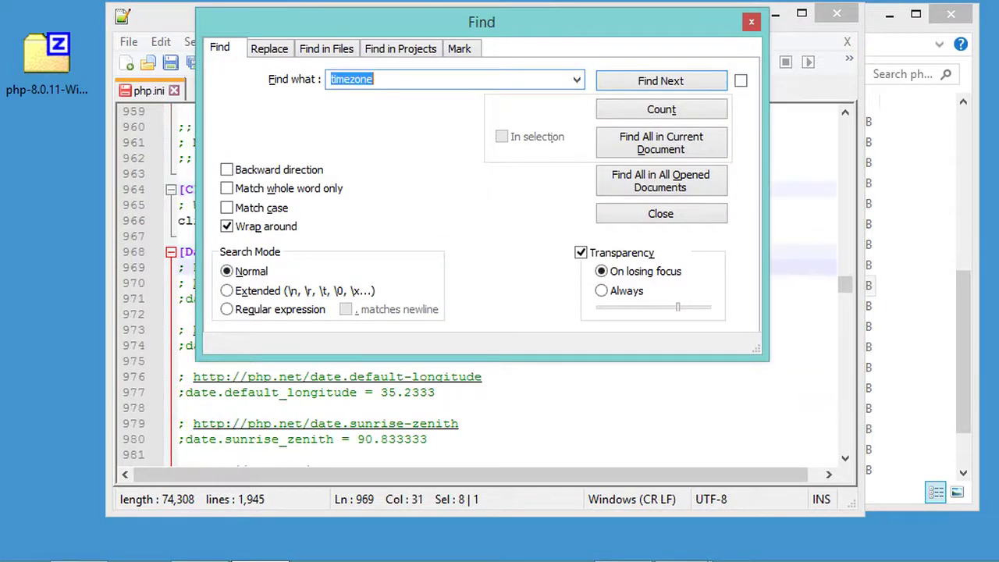
{"action": "key", "text": "Escape"}
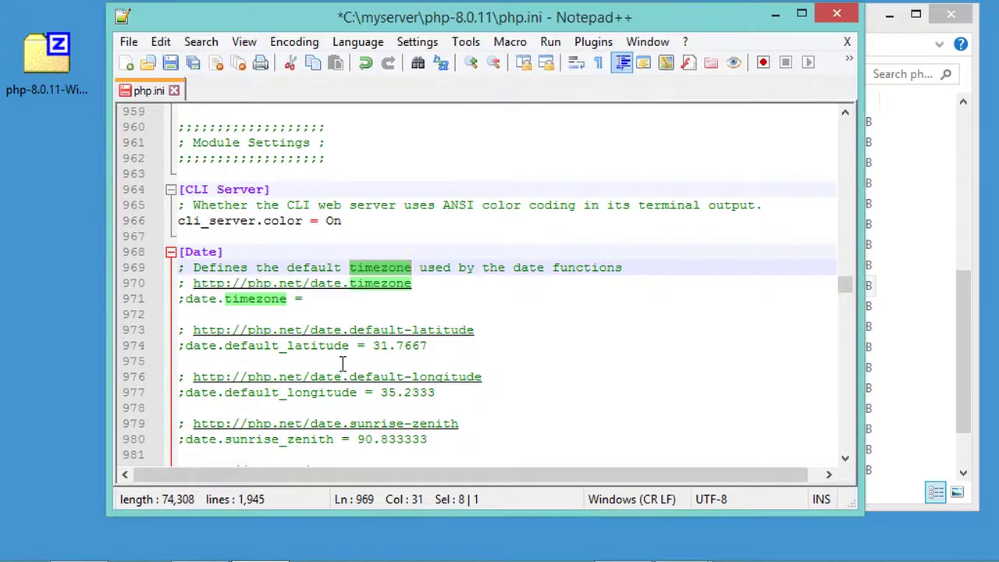
{"action": "left_click", "coordinate": [185, 299]}
{"action": "key", "text": "BackSpace"}
{"action": "key", "text": "End"}
{"action": "type", "text": "\""}
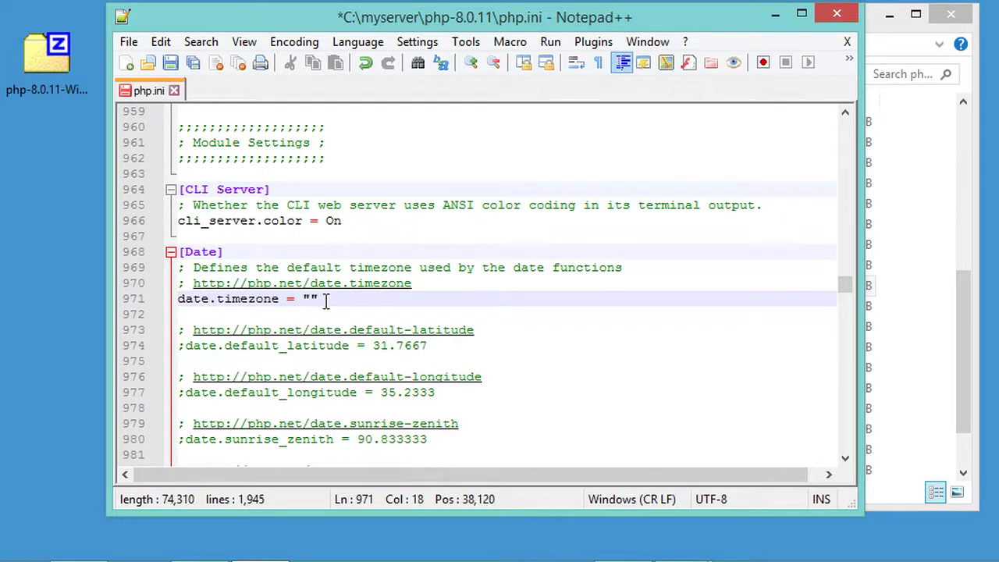
{"action": "type", "text": "UTC"}
{"action": "left_click", "coordinate": [170, 63]}
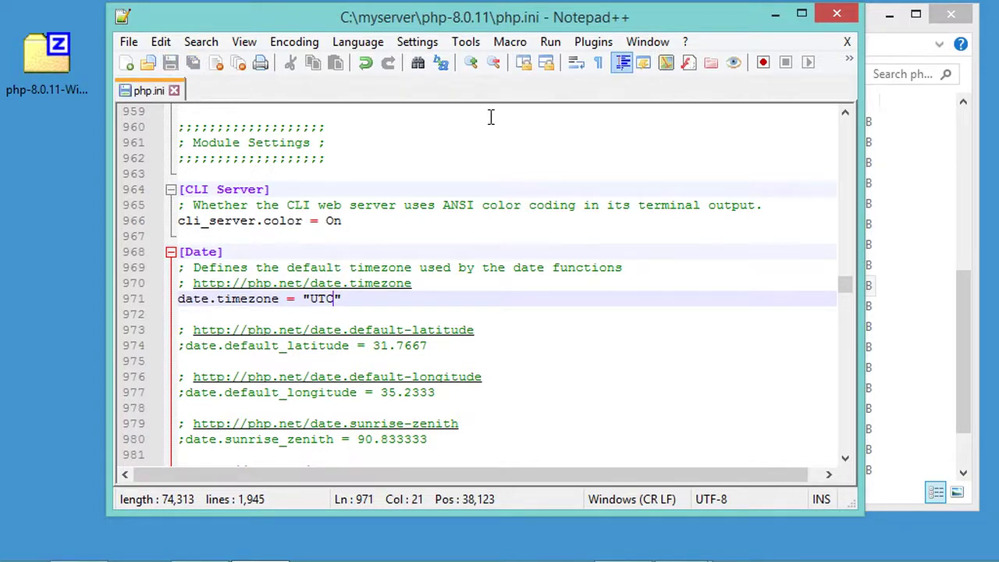
Close Notepad++, copy C:\myserver\php-8.0.11 from Explorer's address bar, and close Explorer.
{"action": "left_click", "coordinate": [831, 17]}
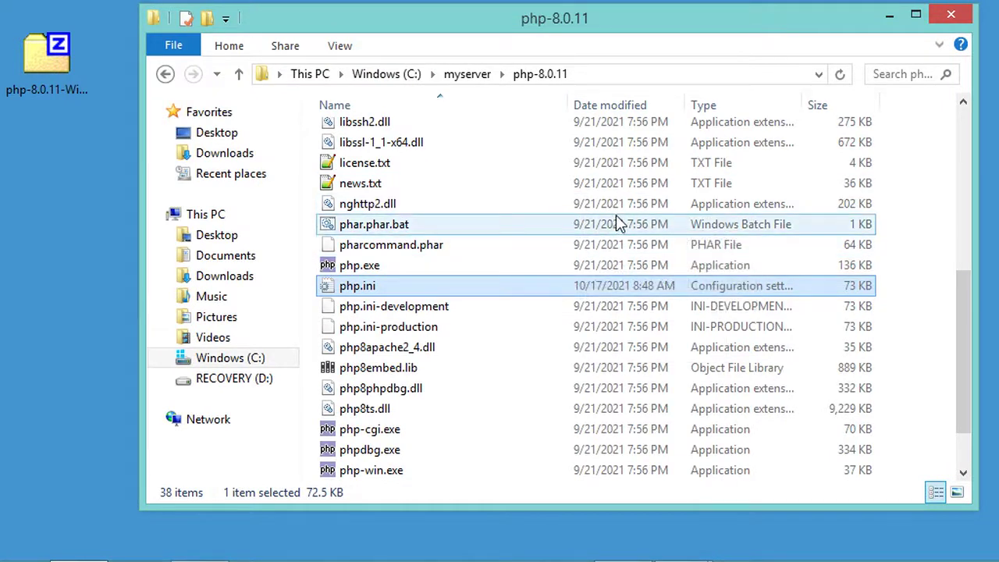
{"action": "left_click", "coordinate": [595, 73]}
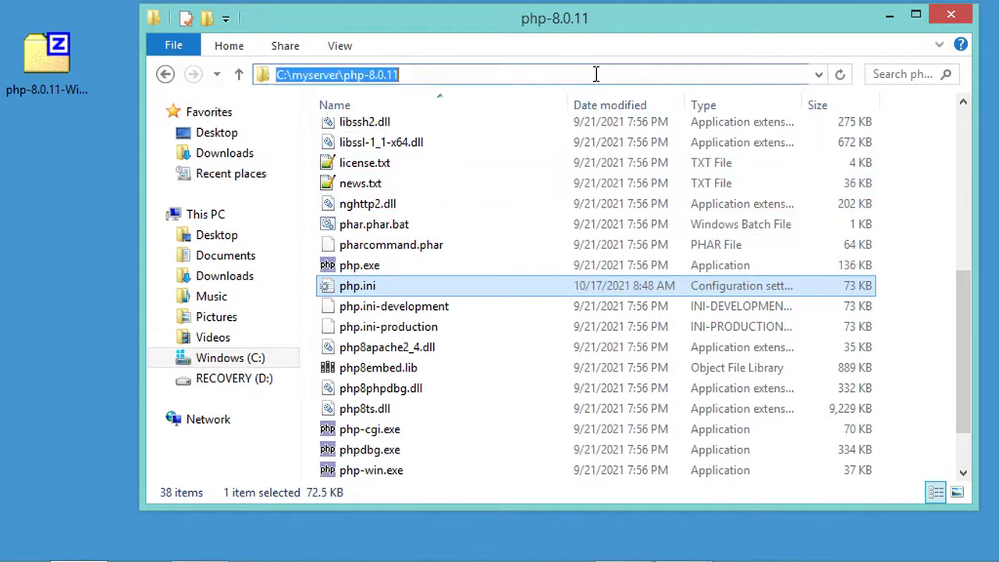
{"action": "right_click", "coordinate": [361, 70]}
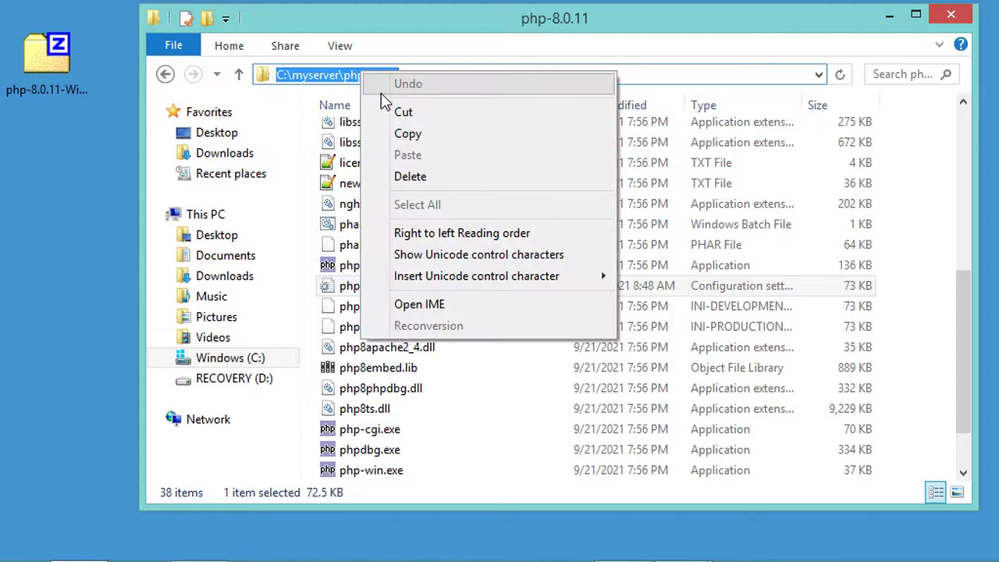
{"action": "left_click", "coordinate": [415, 134]}
{"action": "left_click", "coordinate": [950, 16]}
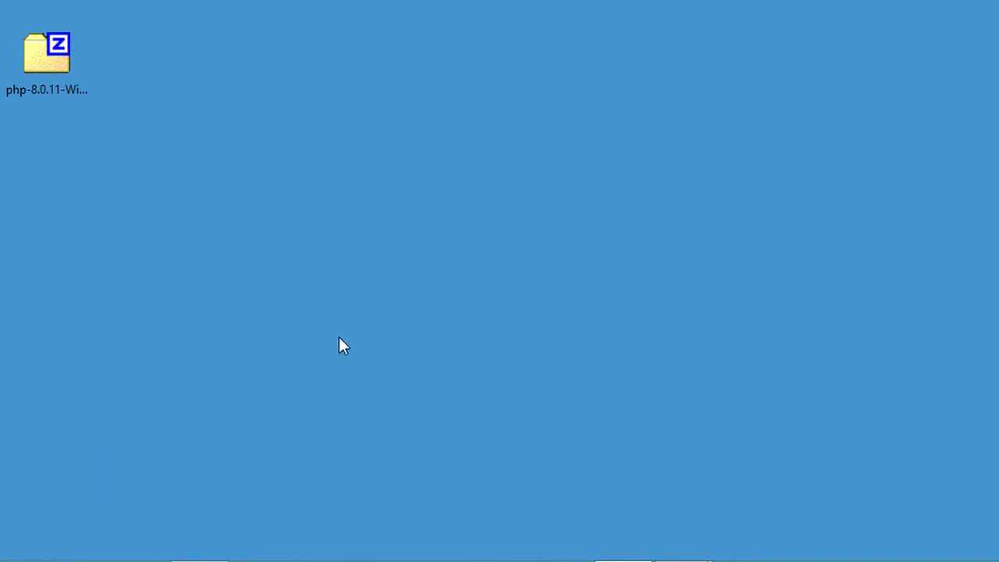
Open the Environment Variables dialog through System and Advanced system settings.
{"action": "mouse_move", "coordinate": [75, 554]}
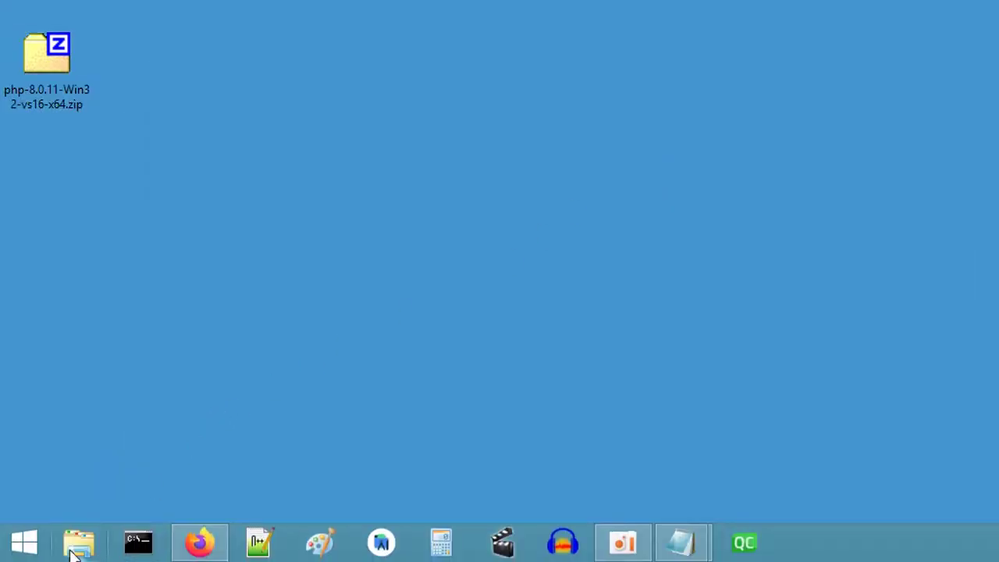
{"action": "right_click", "coordinate": [27, 546]}
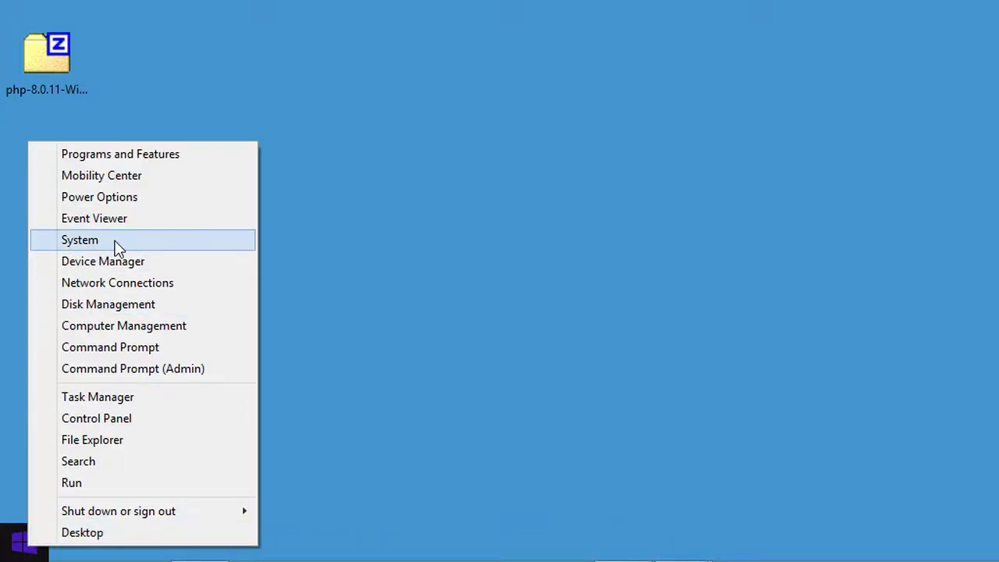
{"action": "left_click", "coordinate": [115, 241]}
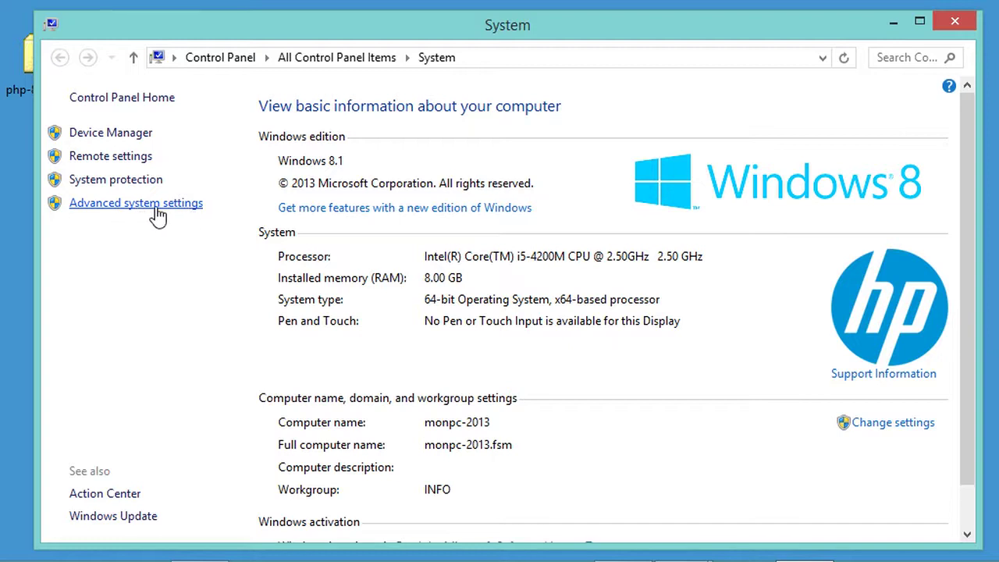
{"action": "left_click", "coordinate": [155, 206]}
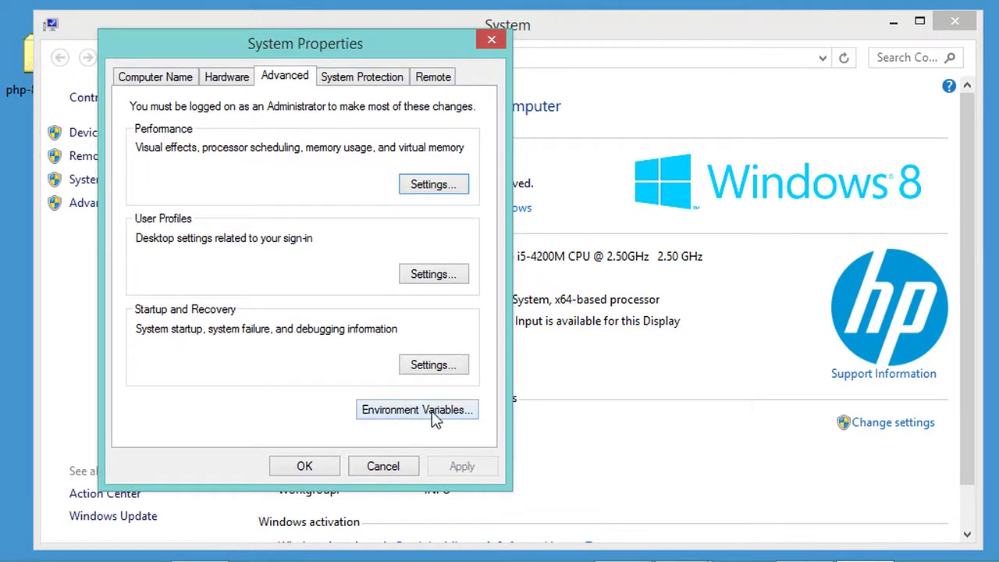
{"action": "left_click", "coordinate": [428, 414]}
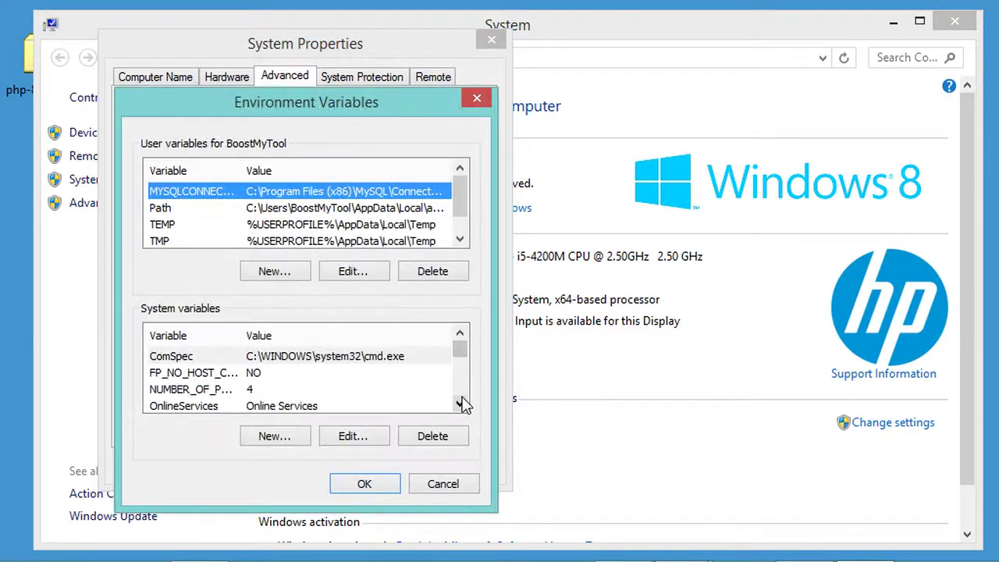
{"action": "left_click", "coordinate": [458, 405]}
{"action": "left_click", "coordinate": [458, 405]}
{"action": "left_click", "coordinate": [459, 405]}
{"action": "left_click", "coordinate": [459, 405]}
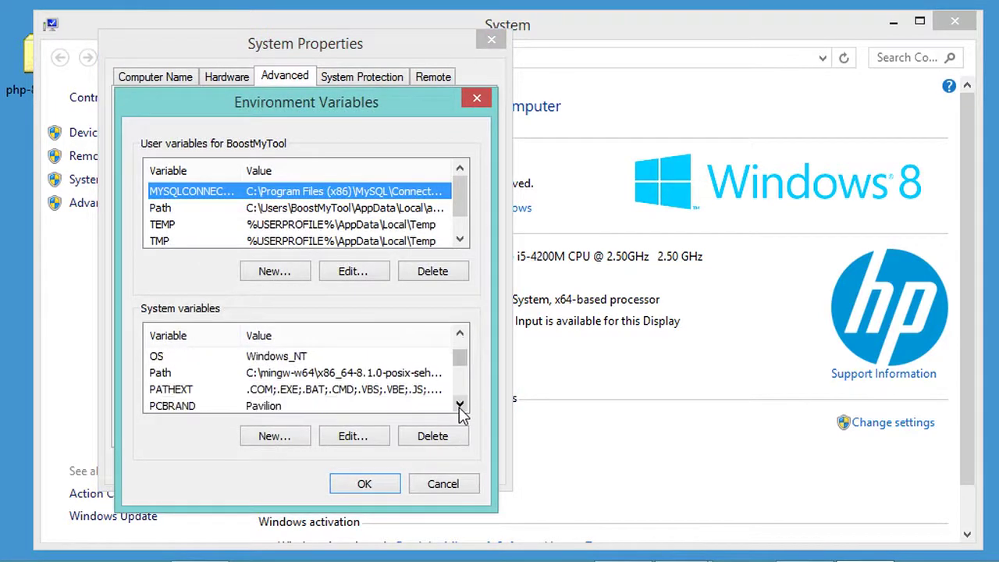
Prepend 'C:\myserver\php-8.0.11;' to the system Path variable.
{"action": "left_click", "coordinate": [160, 374]}
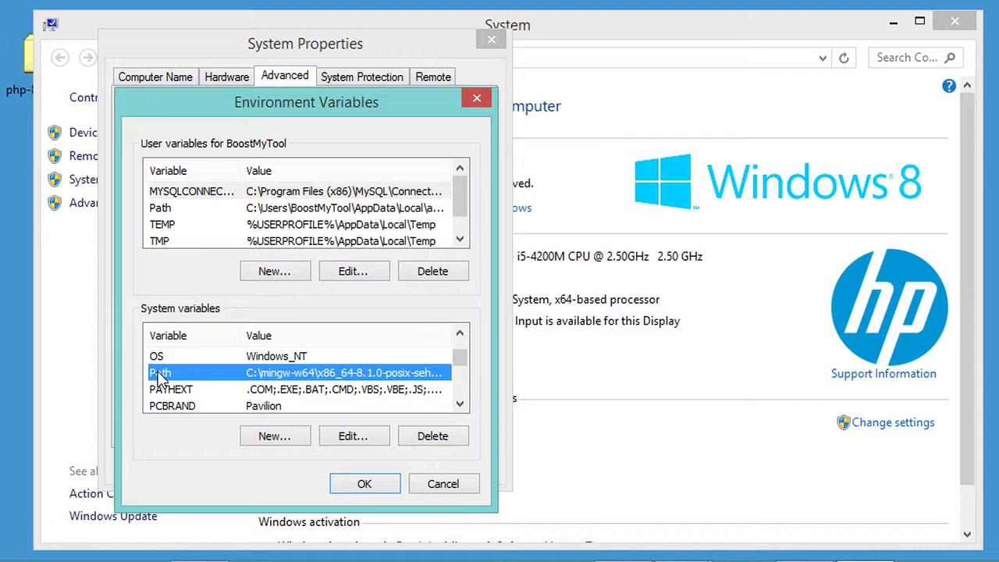
{"action": "left_click", "coordinate": [351, 436]}
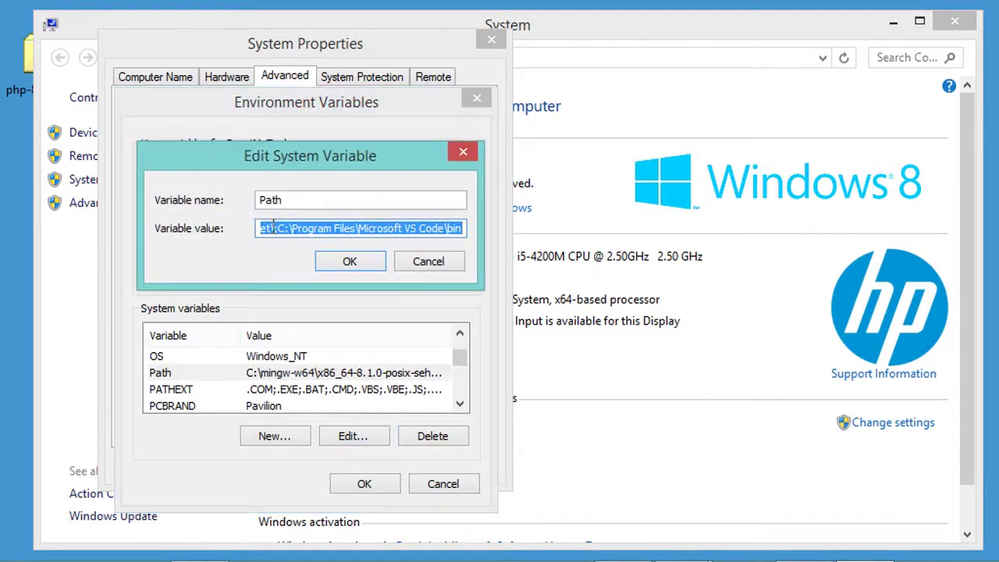
{"action": "key", "text": "Home"}
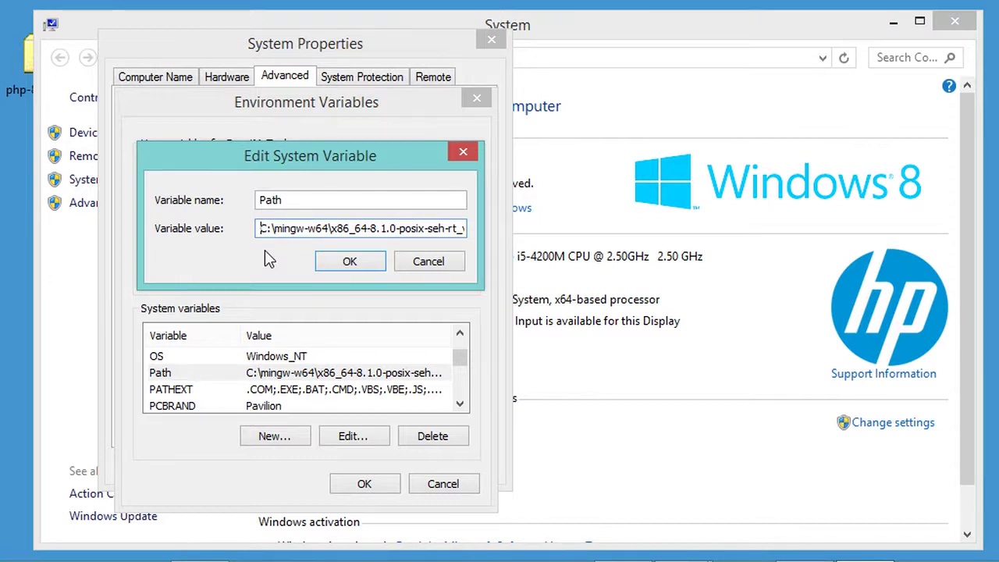
{"action": "key", "text": "ctrl+v"}
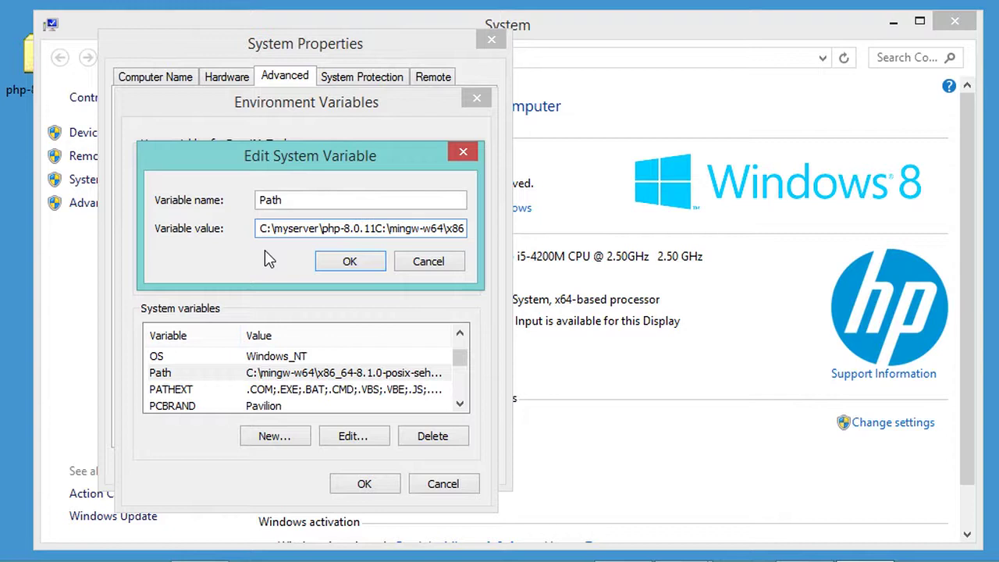
{"action": "type", "text": ";"}
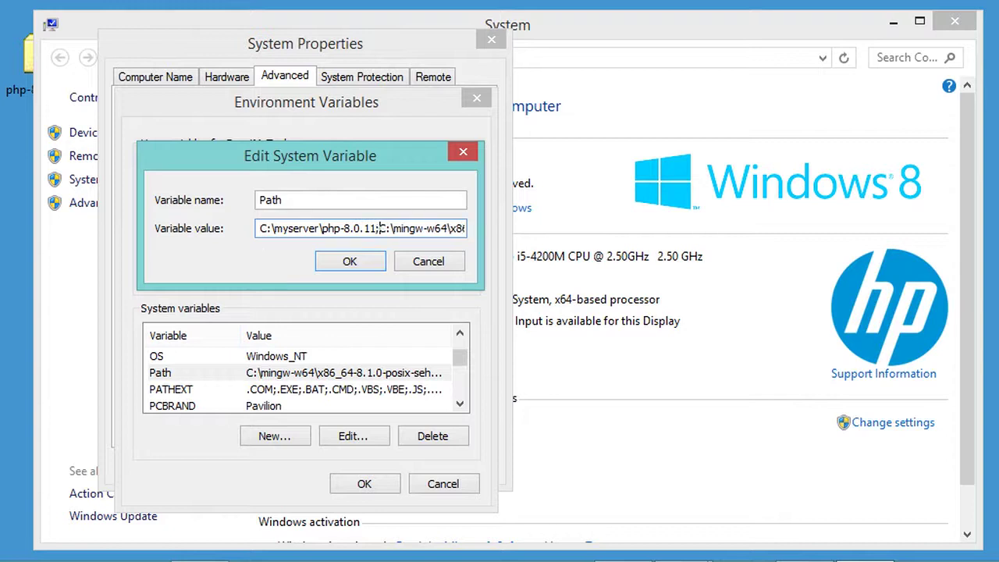
Confirm the Path change, close the system settings windows, and launch Command Prompt.
{"action": "left_click", "coordinate": [348, 264]}
{"action": "left_click", "coordinate": [363, 483]}
{"action": "left_click", "coordinate": [303, 466]}
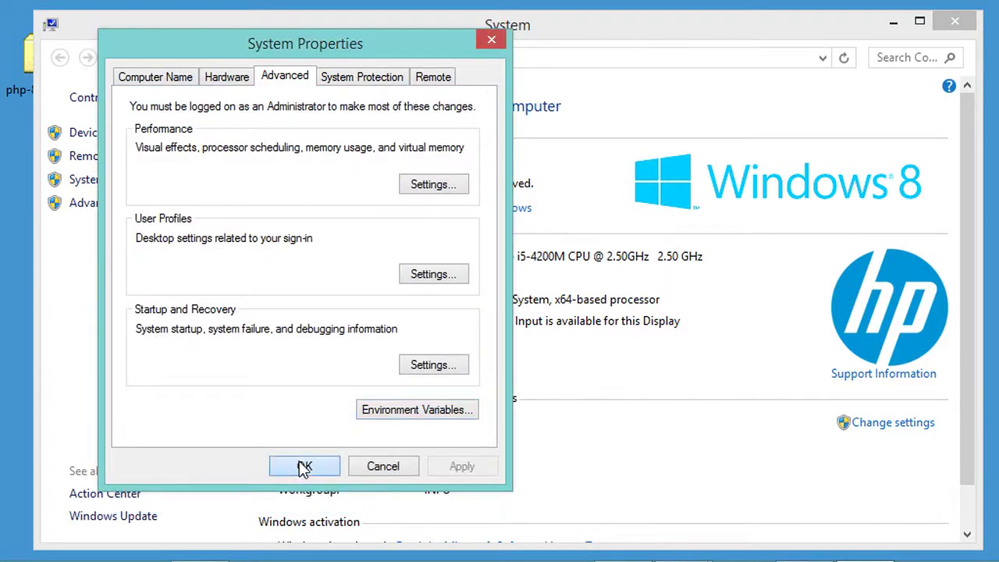
{"action": "left_click", "coordinate": [955, 25]}
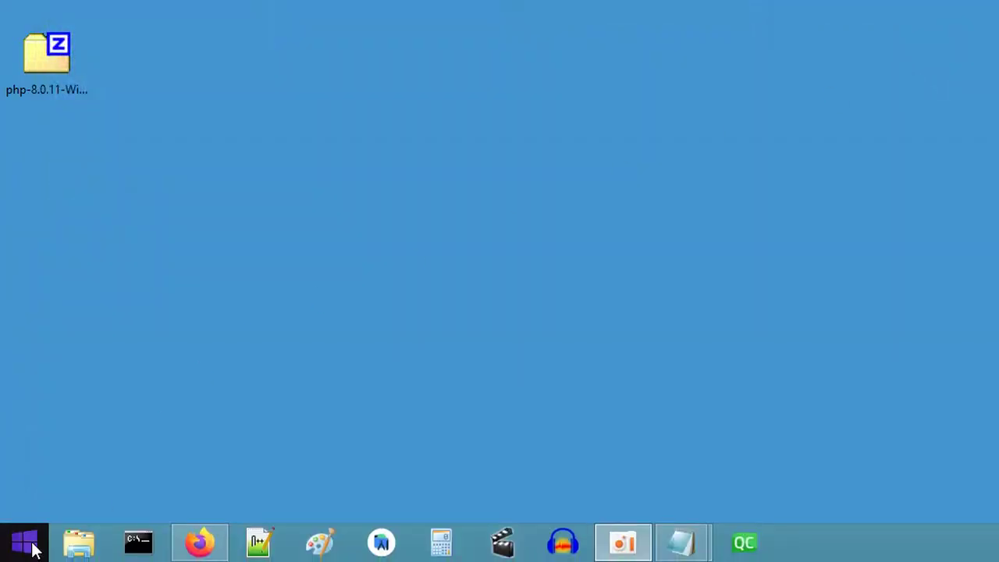
{"action": "right_click", "coordinate": [26, 546]}
{"action": "left_click", "coordinate": [124, 343]}
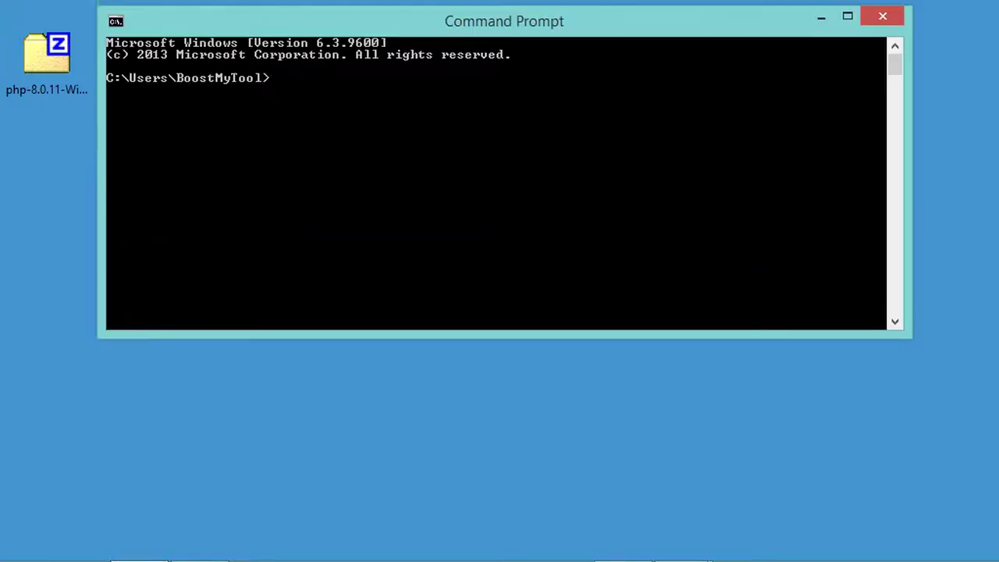
Run 'php --version' and 'where php' to confirm PHP 8.0.11 in C:\myserver\php-8.0.11, then exit.
{"action": "type", "text": "ph"}
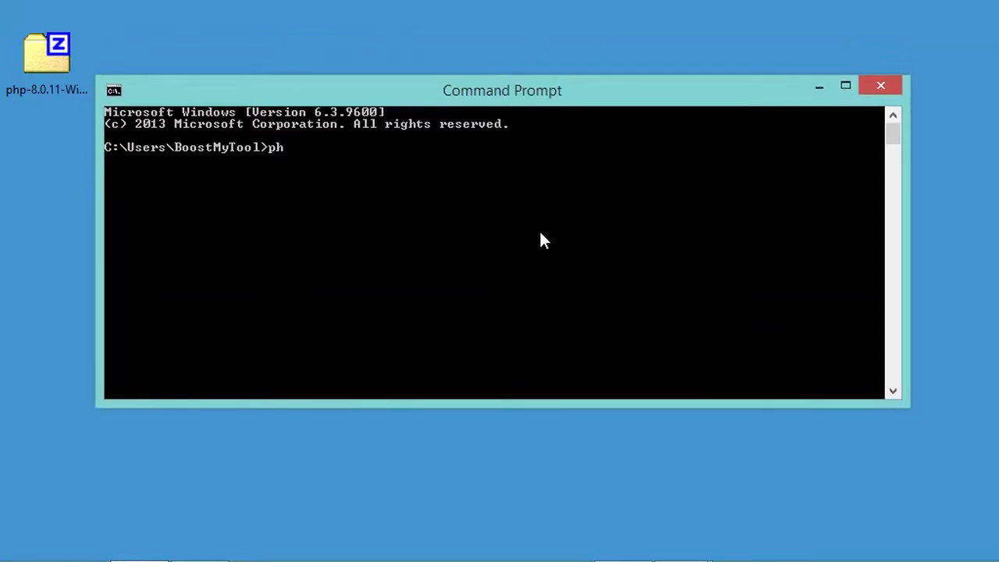
{"action": "type", "text": "p --version"}
{"action": "key", "text": "Return"}
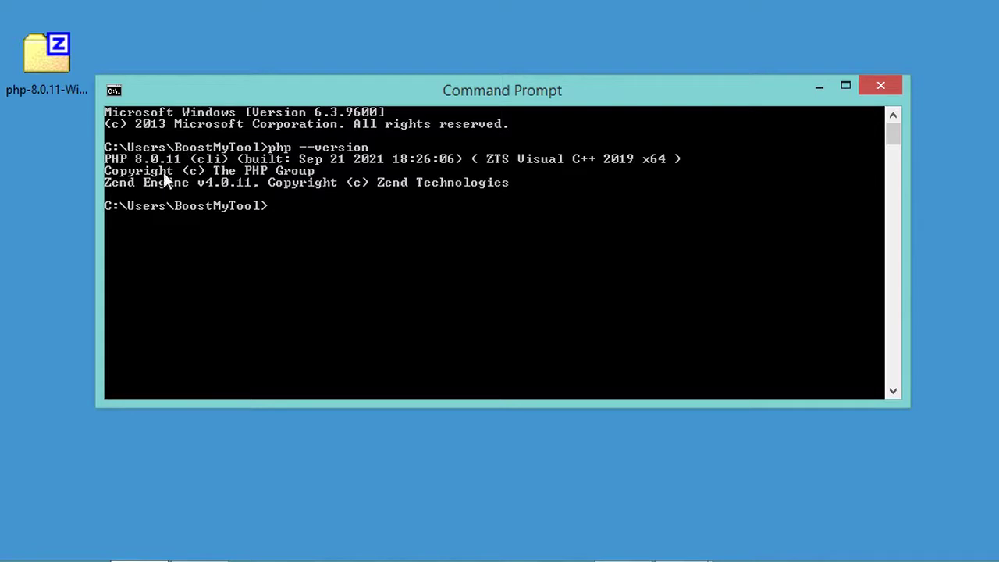
{"action": "key", "text": "Return"}
{"action": "key", "text": "Return"}
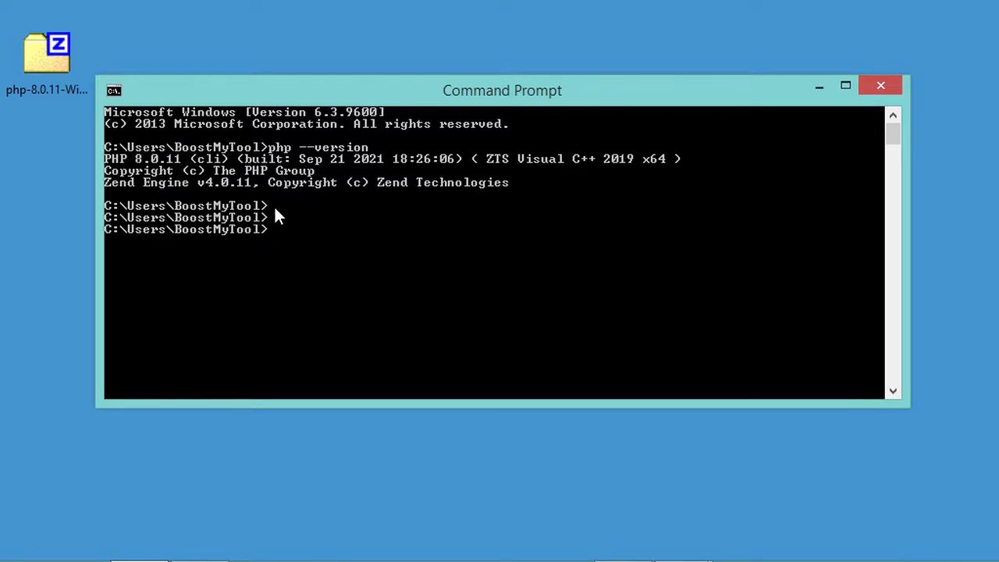
{"action": "type", "text": "where php"}
{"action": "key", "text": "Return"}
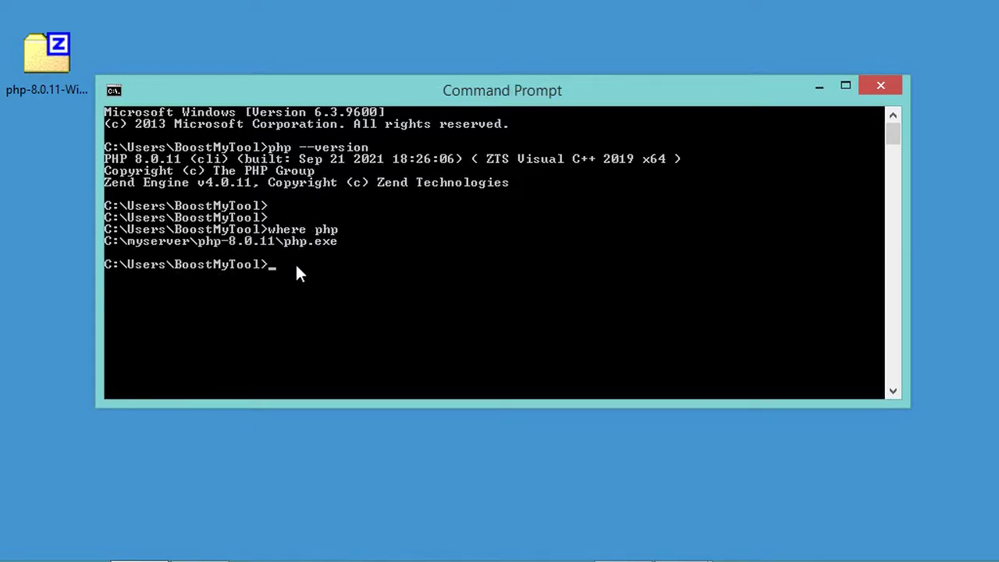
{"action": "type", "text": "exit"}
{"action": "key", "text": "Return"}
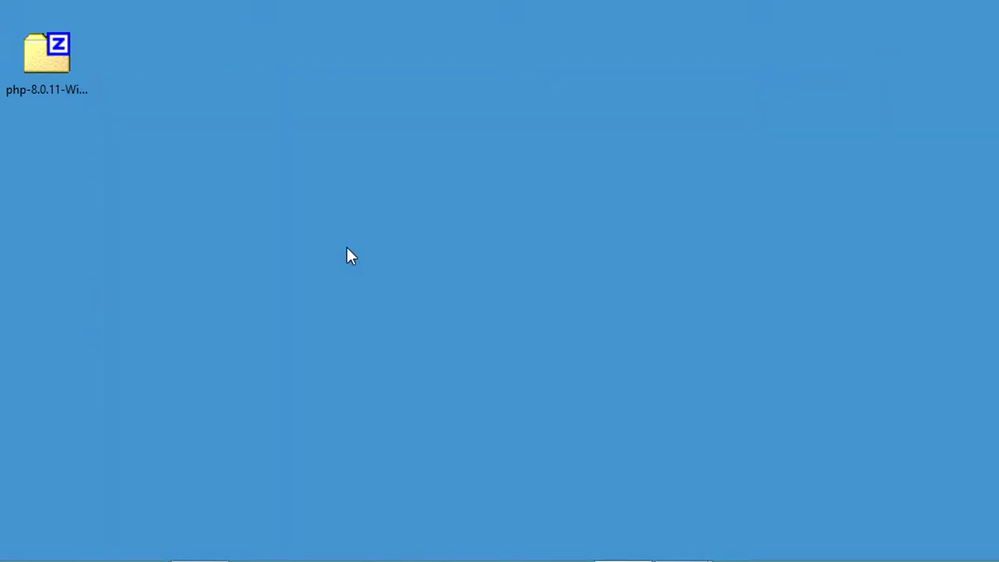
Paste the HTML page with its PHP echo "hello from php" block into a new Notepad++ file.
{"action": "mouse_move", "coordinate": [200, 556]}
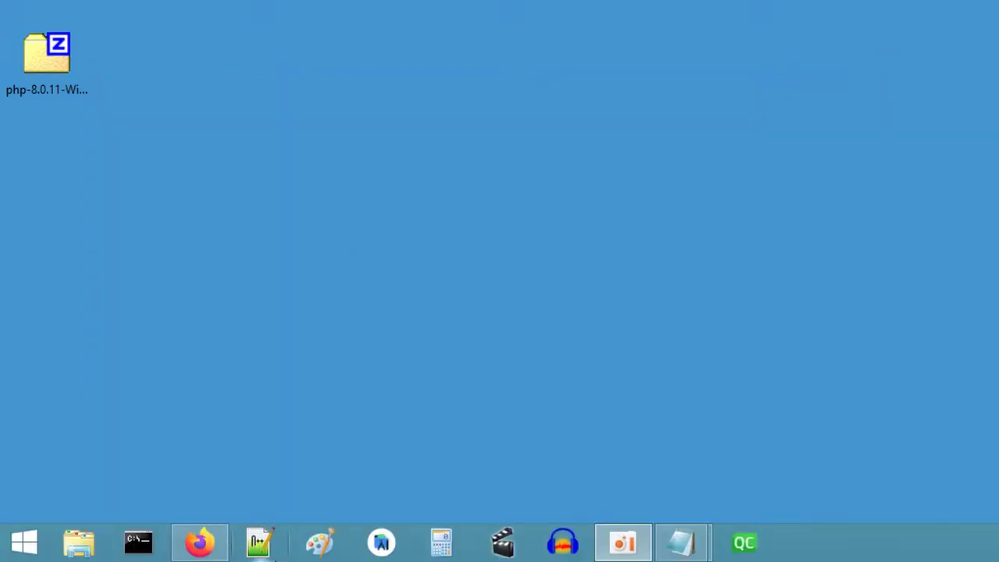
{"action": "left_click", "coordinate": [260, 546]}
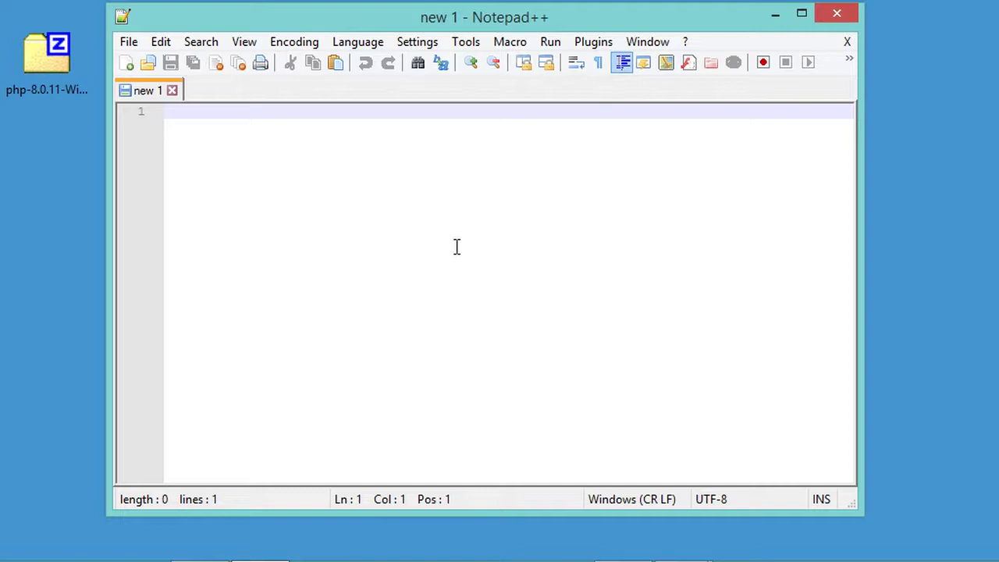
{"action": "type", "text": "<!DOCTYPE html> <html lang=\"en\"> <head>     <meta charset=\"UTF-8\">     <meta http-equiv=\"X-UA-Compatible\" content=\"IE=edge\">     <meta name=\"viewport\" content=\"width=device-width, initial-scale=1.0\">     <title>Document</title> </head> <body>     <?php         echo \"hello from php<br>\\n\";     ?> </body> </html>"}
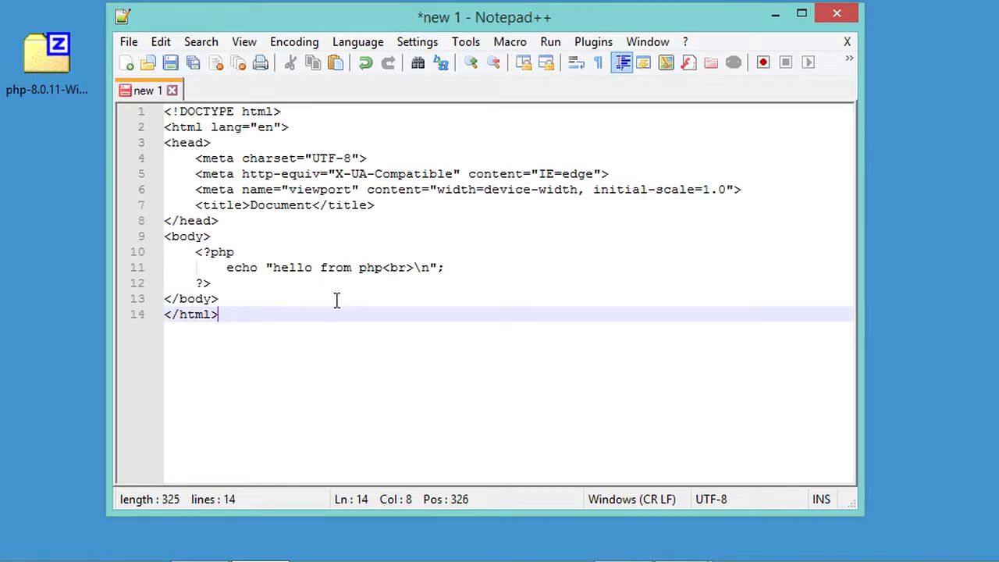
{"action": "left_click", "coordinate": [171, 64]}
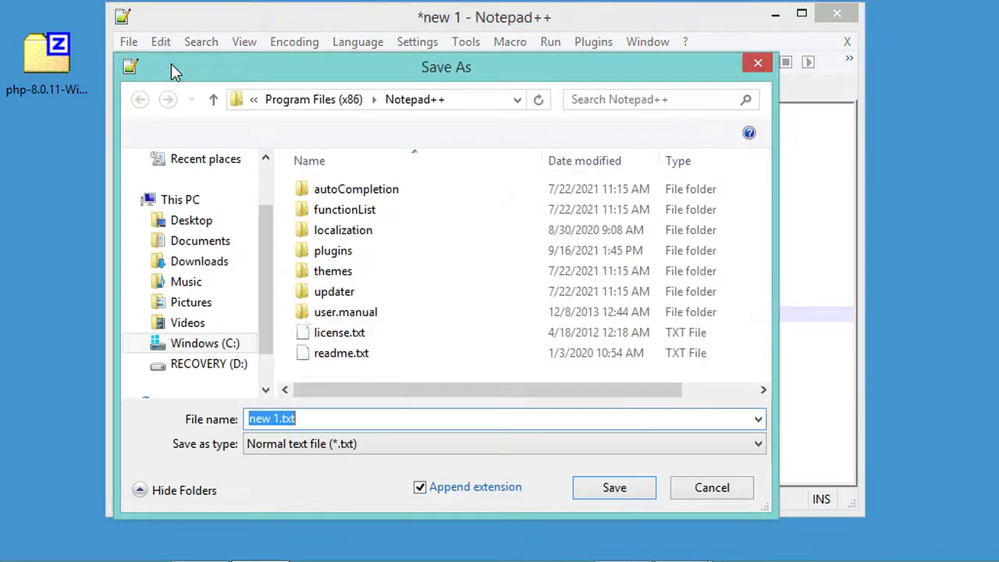
Create a new folder named 'web' on the Desktop and go into it.
{"action": "left_click", "coordinate": [191, 224]}
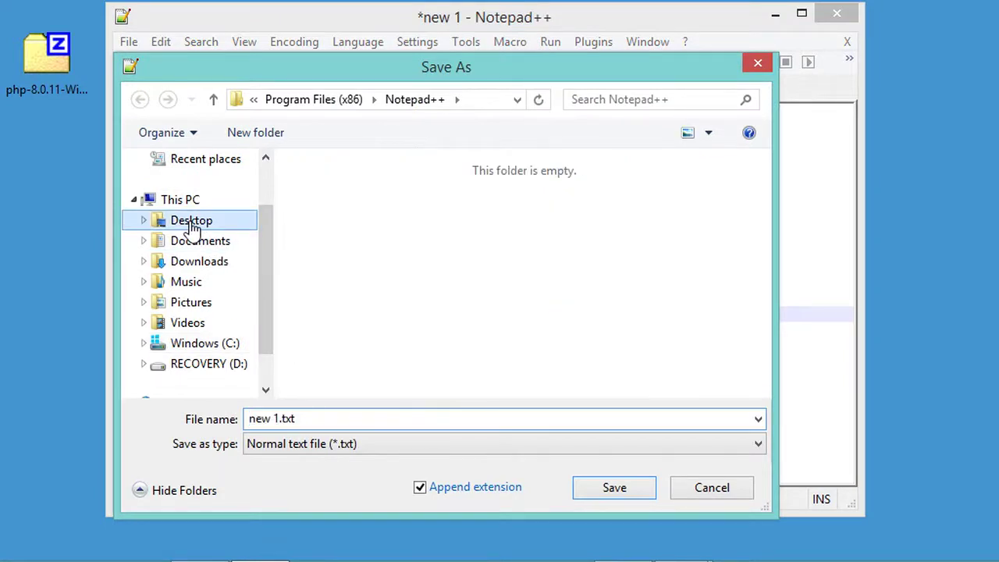
{"action": "left_click", "coordinate": [271, 138]}
{"action": "type", "text": "web"}
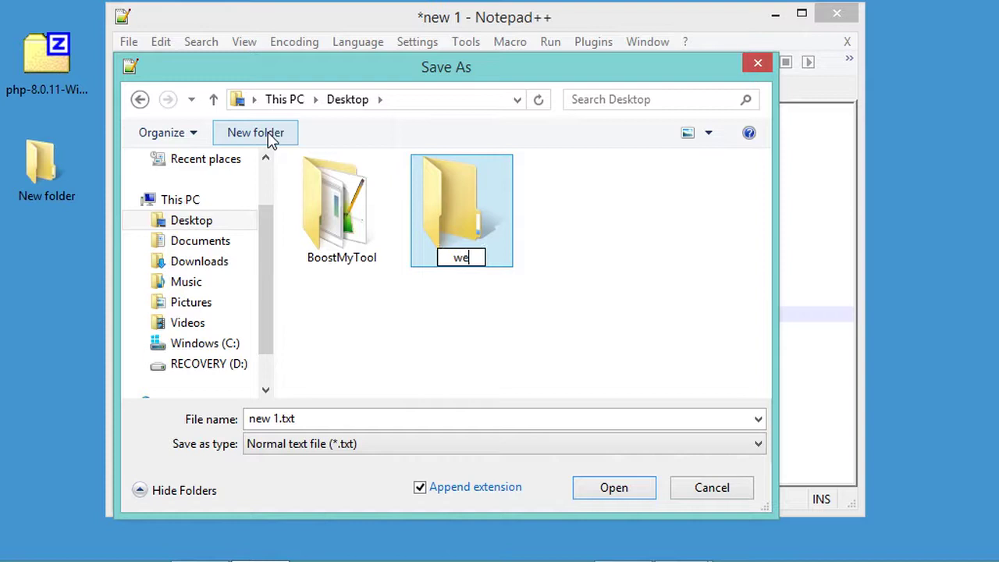
{"action": "key", "text": "Return"}
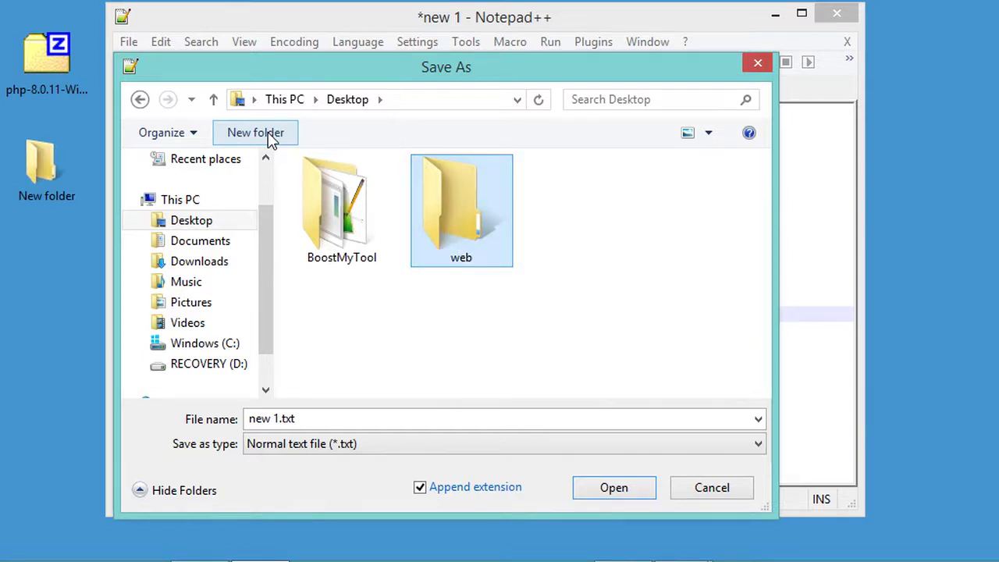
{"action": "key", "text": "Return"}
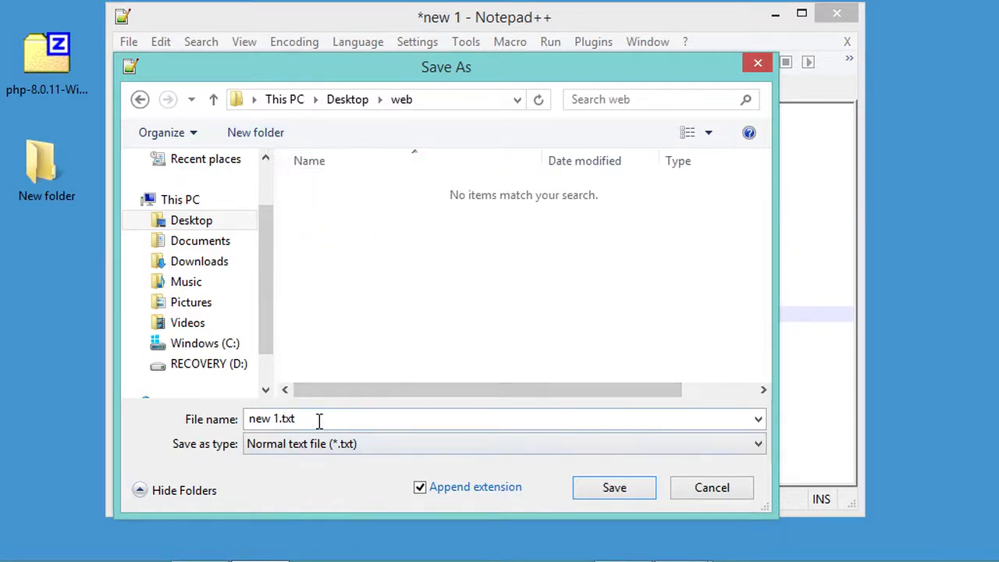
Save the file there as index.php.
{"action": "left_click", "coordinate": [319, 421]}
{"action": "type", "text": "index.php"}
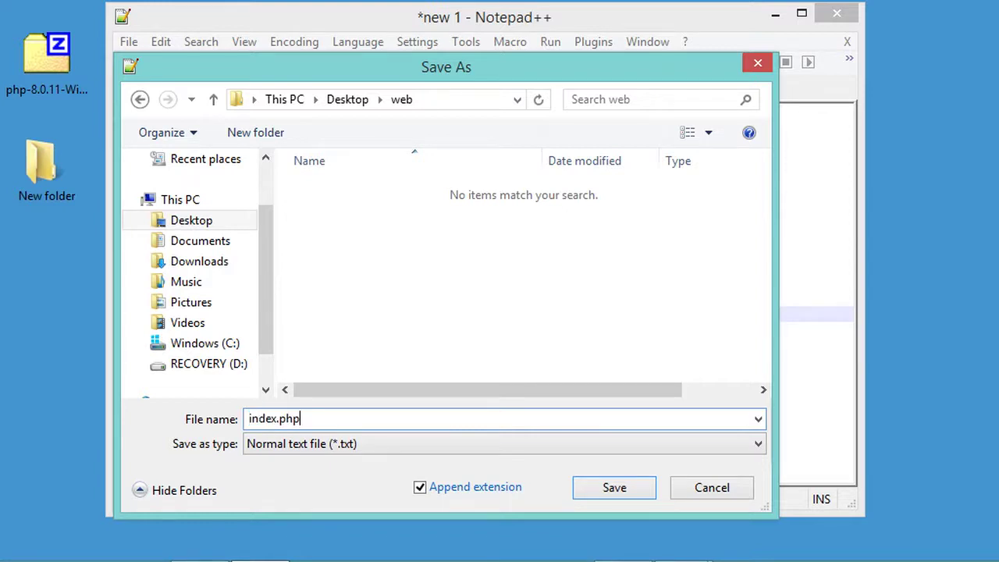
{"action": "key", "text": "Return"}
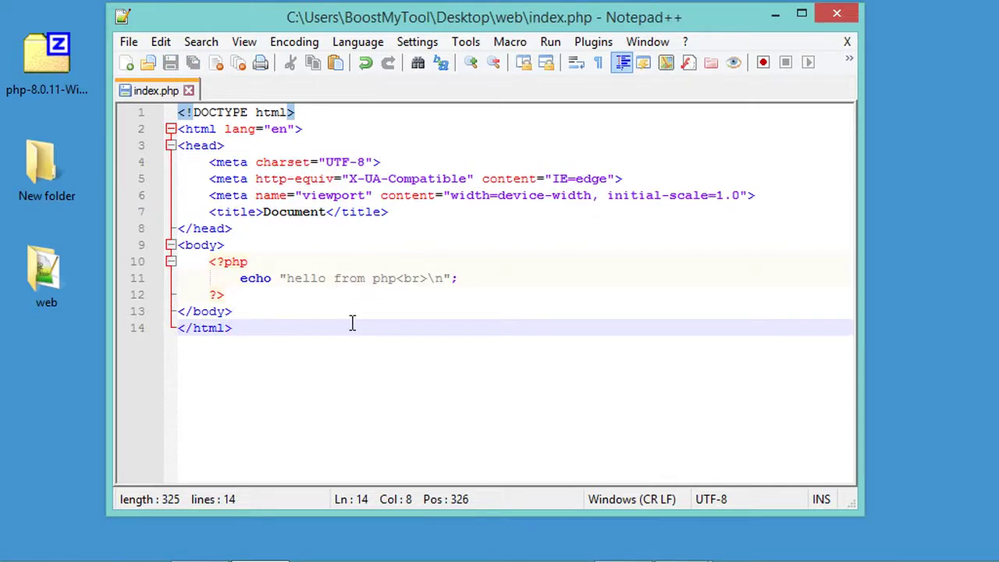
Highlight the echo "hello from php" line, then close Notepad++.
{"action": "left_click_drag", "start_coordinate": [241, 277], "coordinate": [460, 278]}
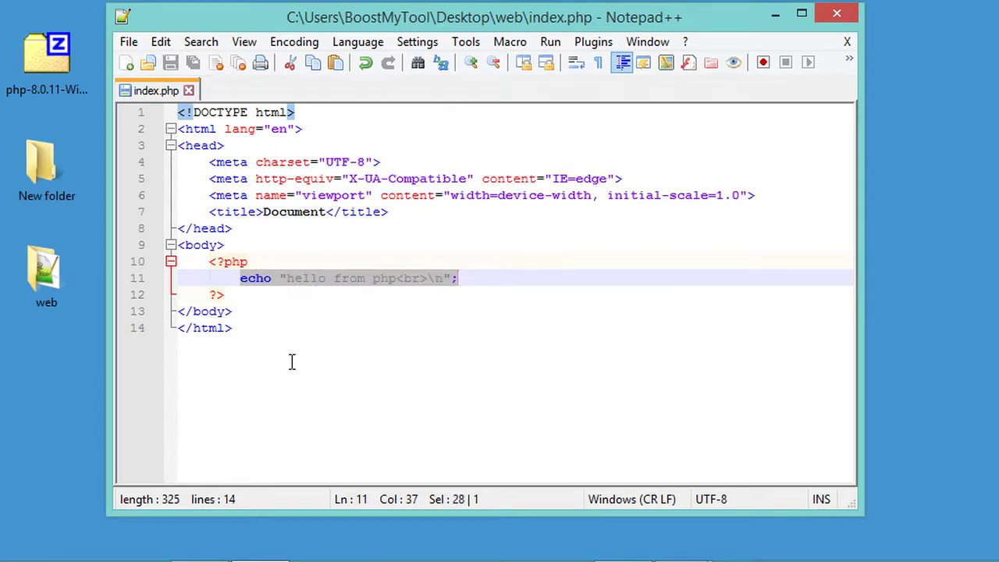
{"action": "left_click", "coordinate": [831, 21]}
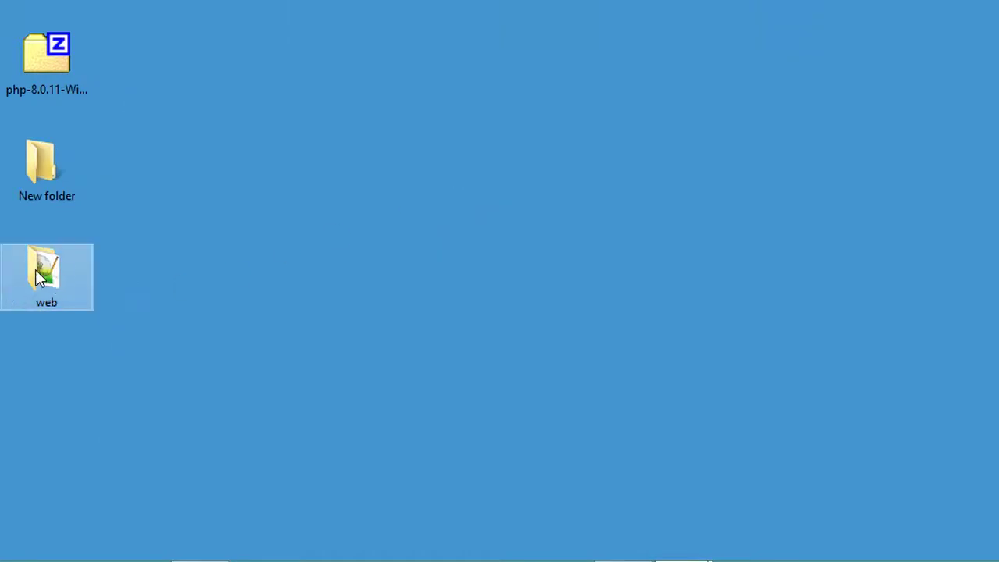
Open a Command Prompt in the Desktop web folder by entering cmd in Explorer's address bar.
{"action": "double_click", "coordinate": [47, 273]}
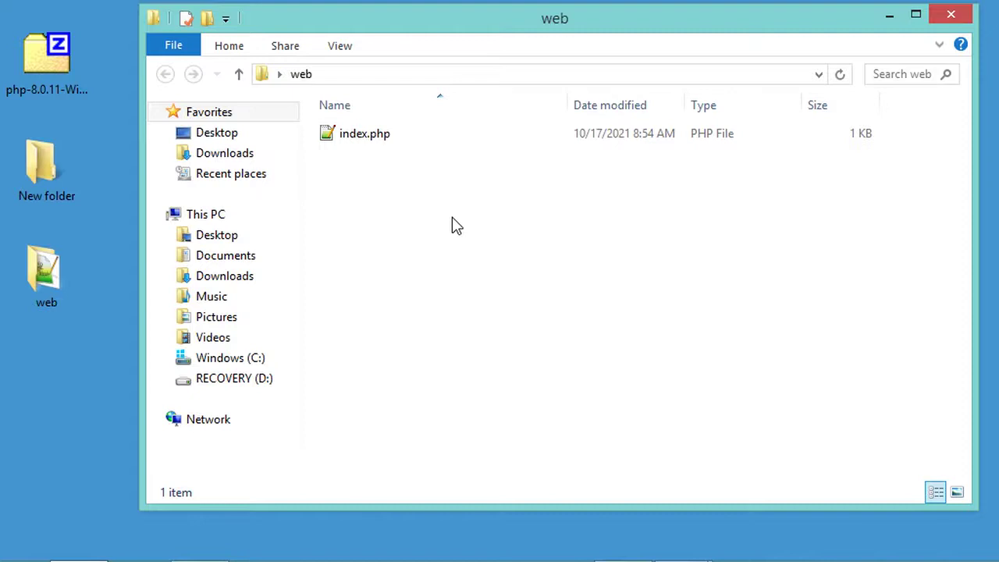
{"action": "left_click", "coordinate": [458, 74]}
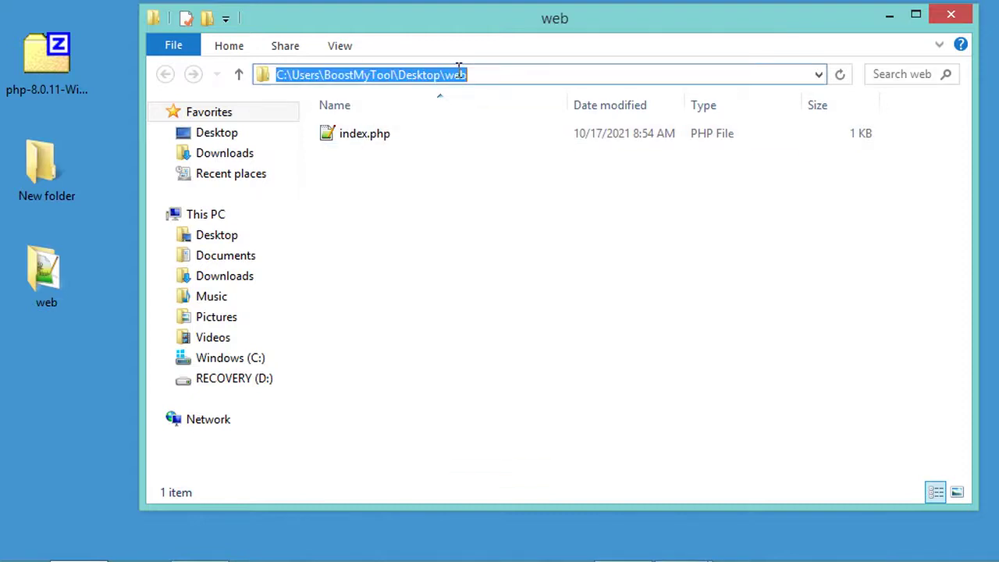
{"action": "type", "text": "cmd"}
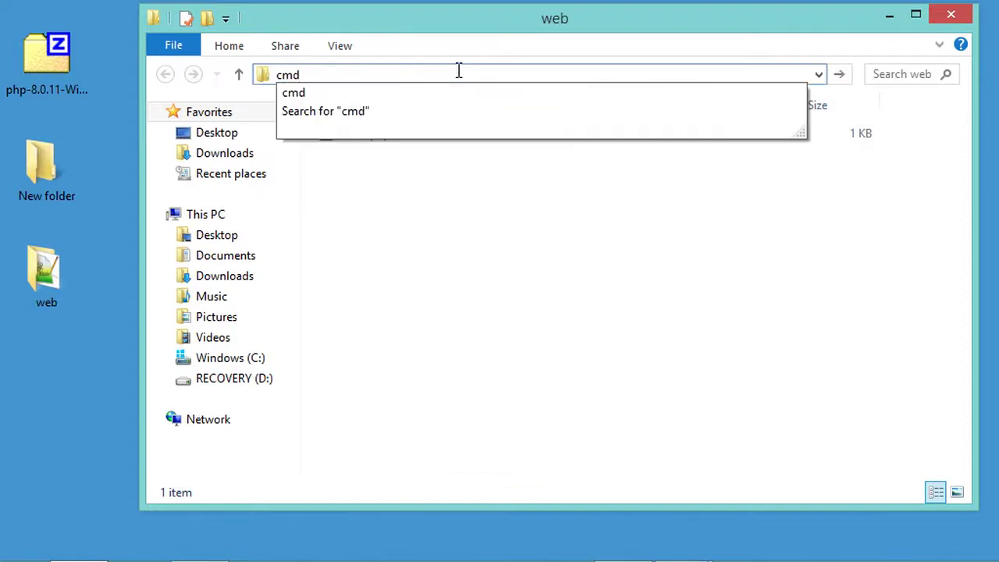
{"action": "key", "text": "ctrl+a"}
{"action": "key", "text": "Return"}
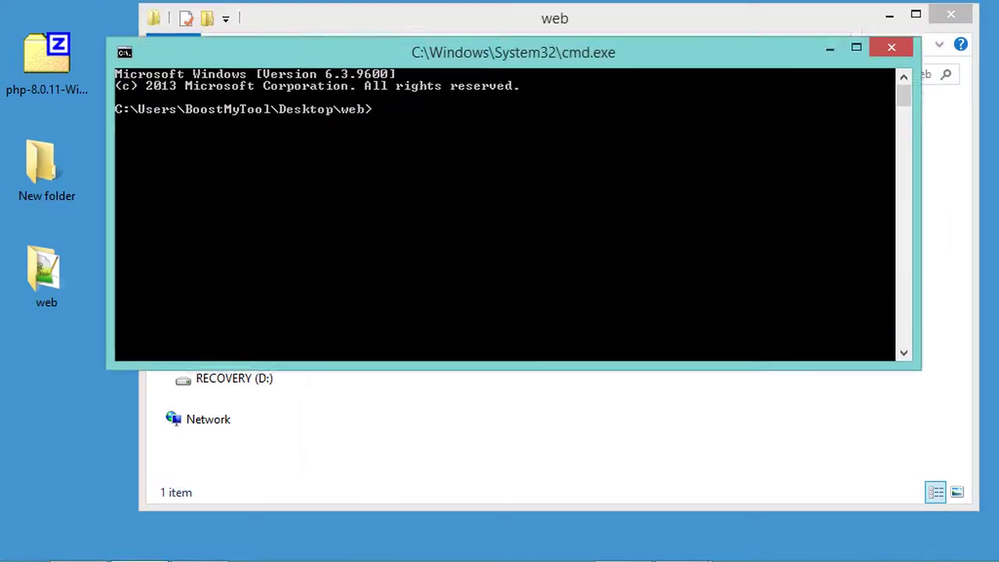
{"action": "left_click_drag", "start_coordinate": [481, 54], "coordinate": [466, 188]}
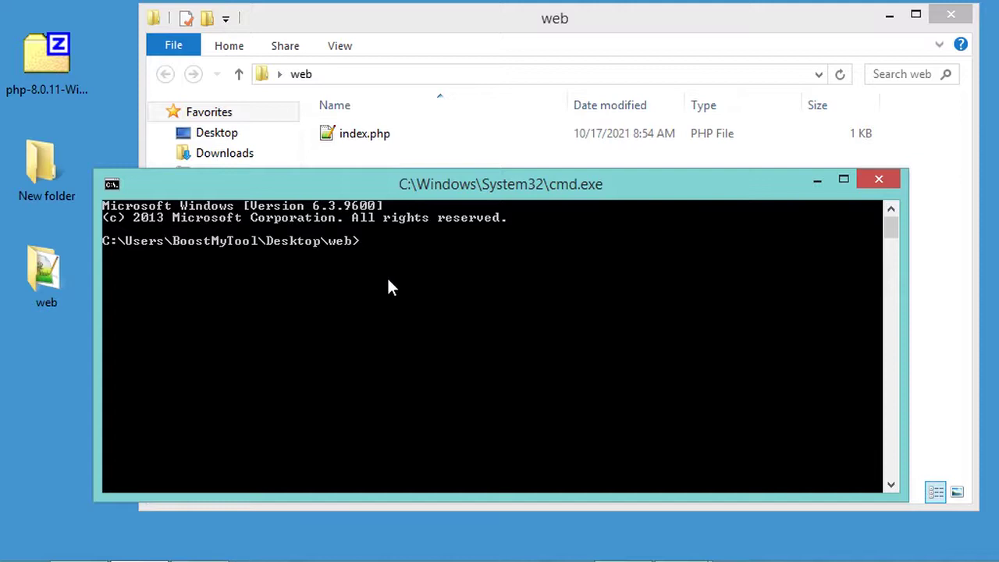
Run 'php index.php' to print the HTML, then start the server with 'php -S localhost:80 -t .'.
{"action": "type", "text": "php index.php"}
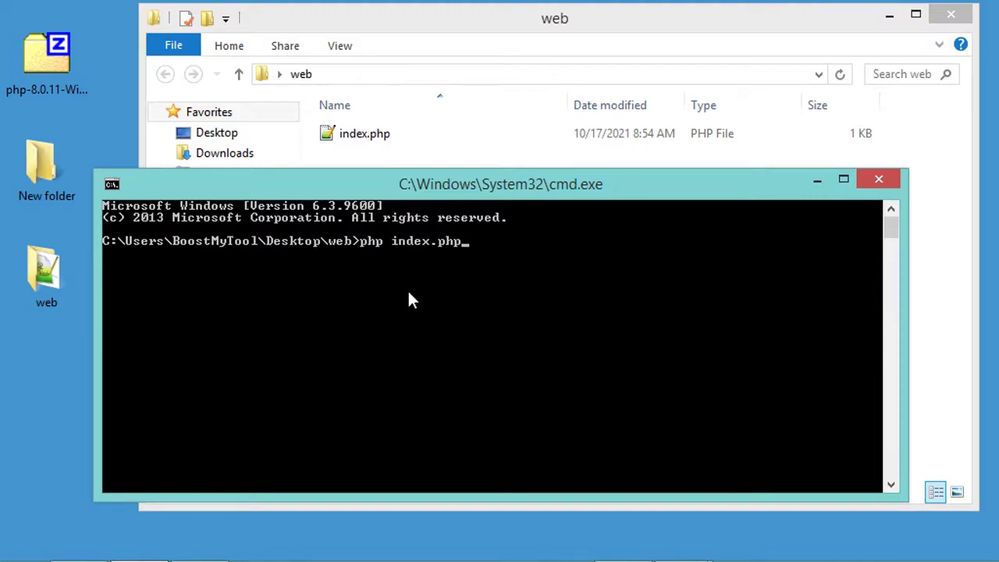
{"action": "key", "text": "Return"}
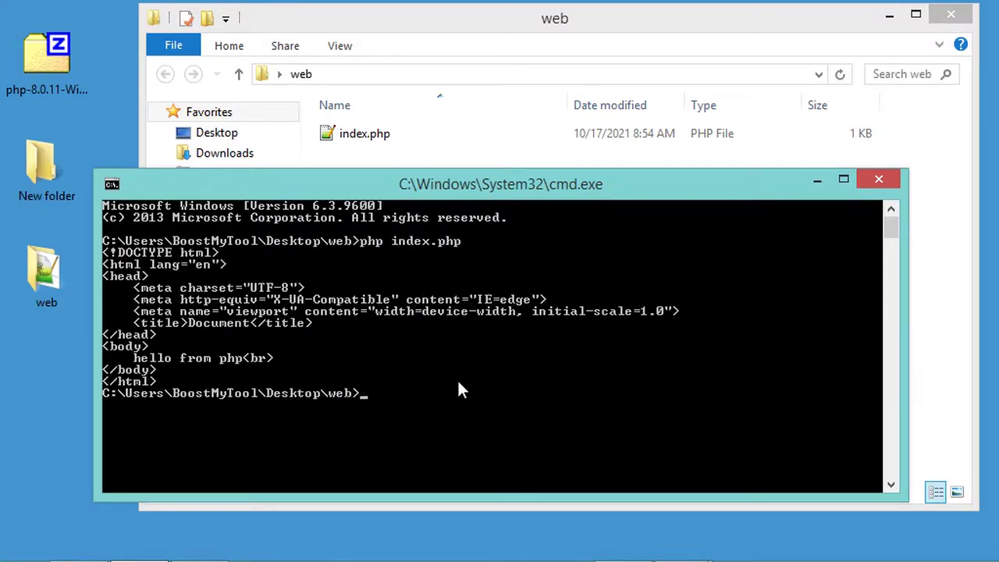
{"action": "key", "text": "Return"}
{"action": "key", "text": "Return"}
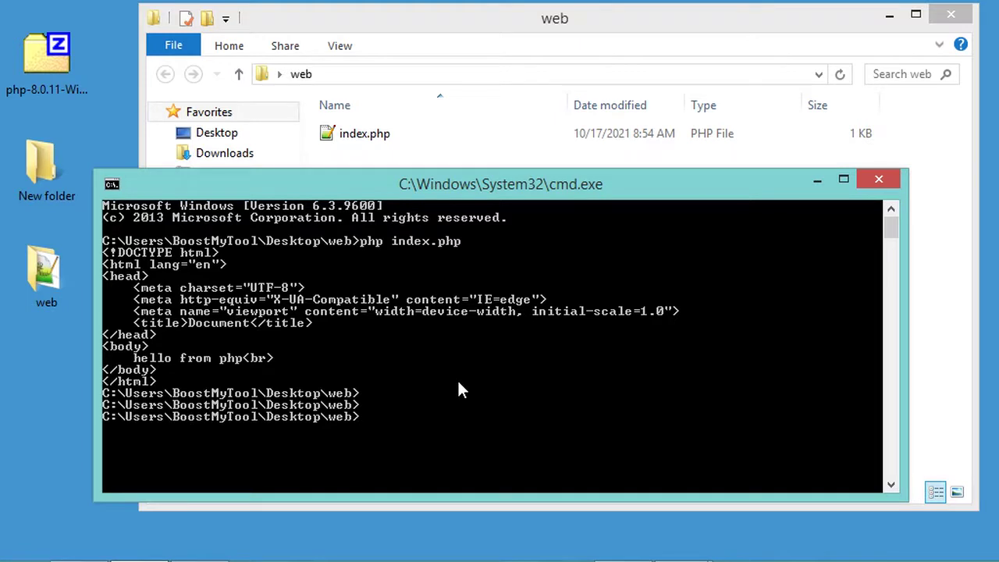
{"action": "type", "text": "php -S localhost:80 -t ."}
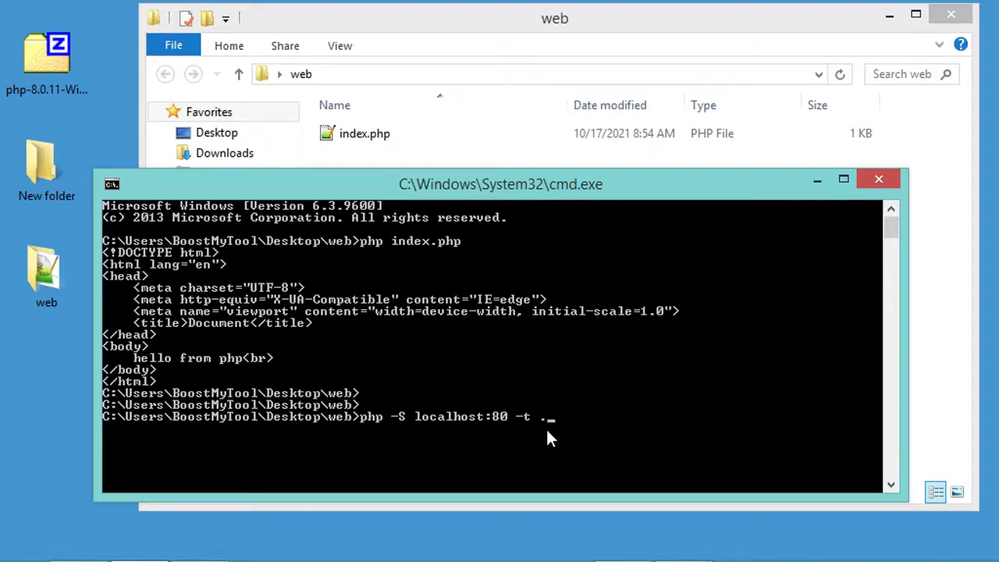
{"action": "key", "text": "Return"}
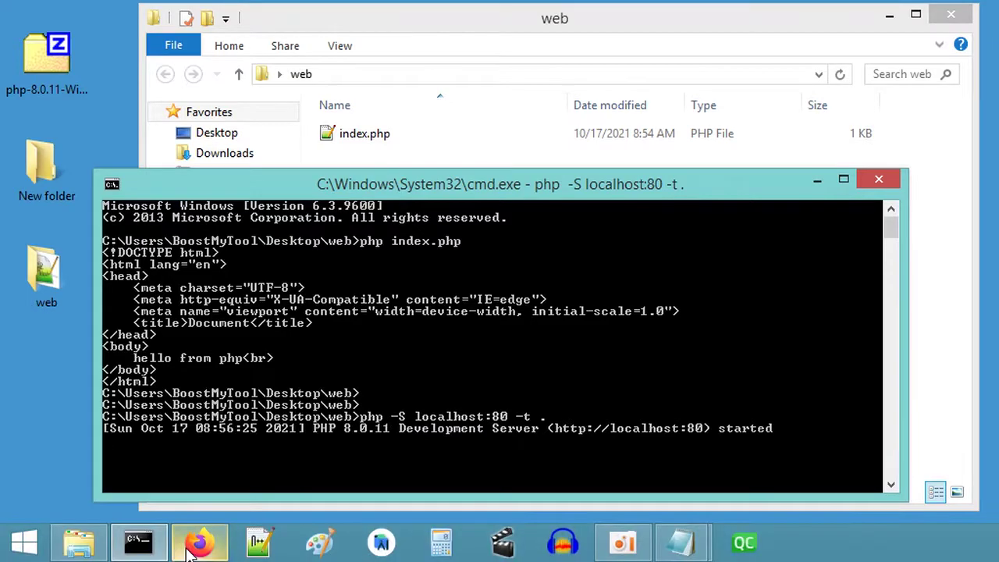
Load localhost/index.php in a new Firefox tab.
{"action": "left_click", "coordinate": [187, 551]}
{"action": "left_click", "coordinate": [239, 39]}
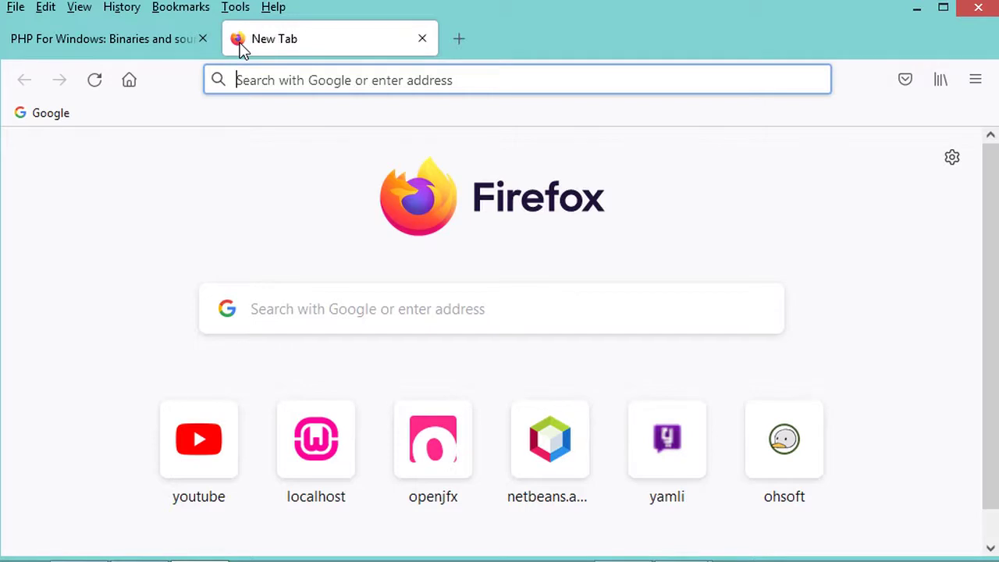
{"action": "type", "text": "localhost/index.php"}
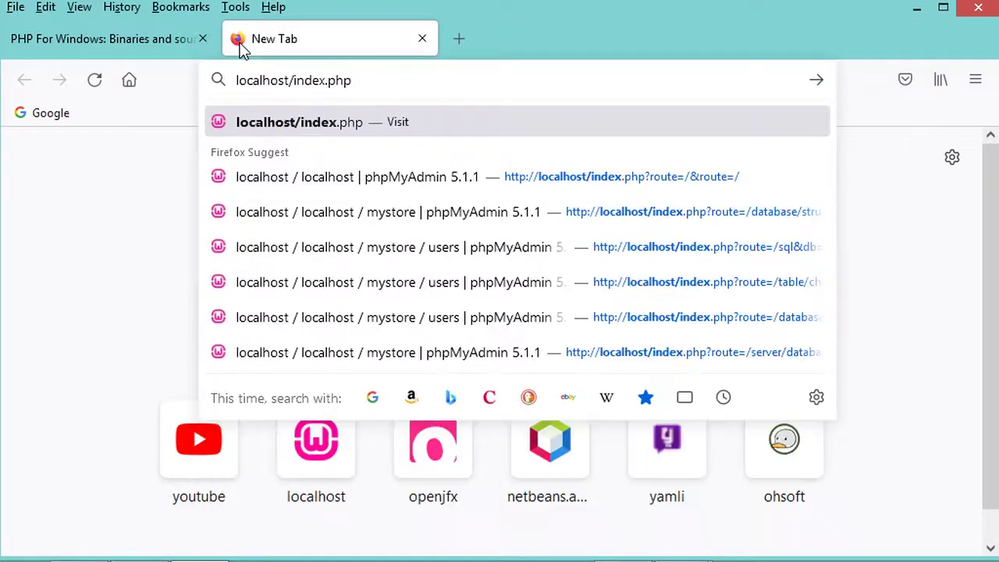
{"action": "key", "text": "Return"}
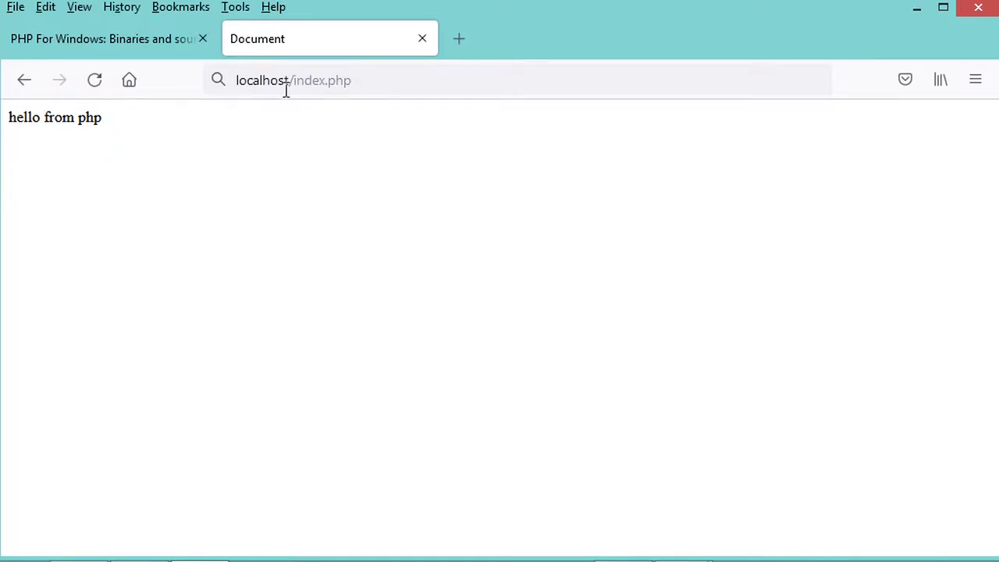
Load the site root at localhost, then minimize Firefox.
{"action": "left_click_drag", "start_coordinate": [289, 85], "coordinate": [367, 82]}
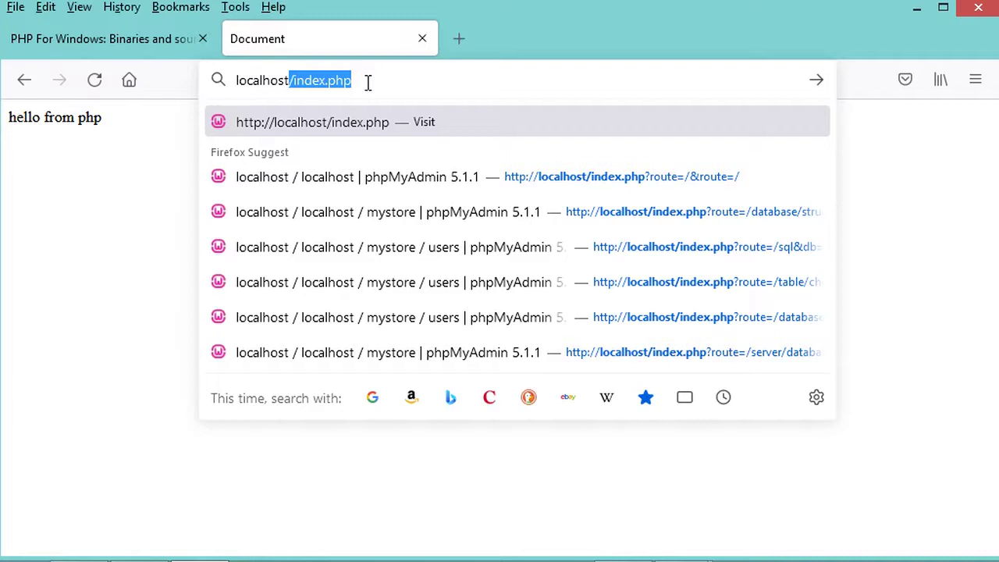
{"action": "key", "text": "BackSpace"}
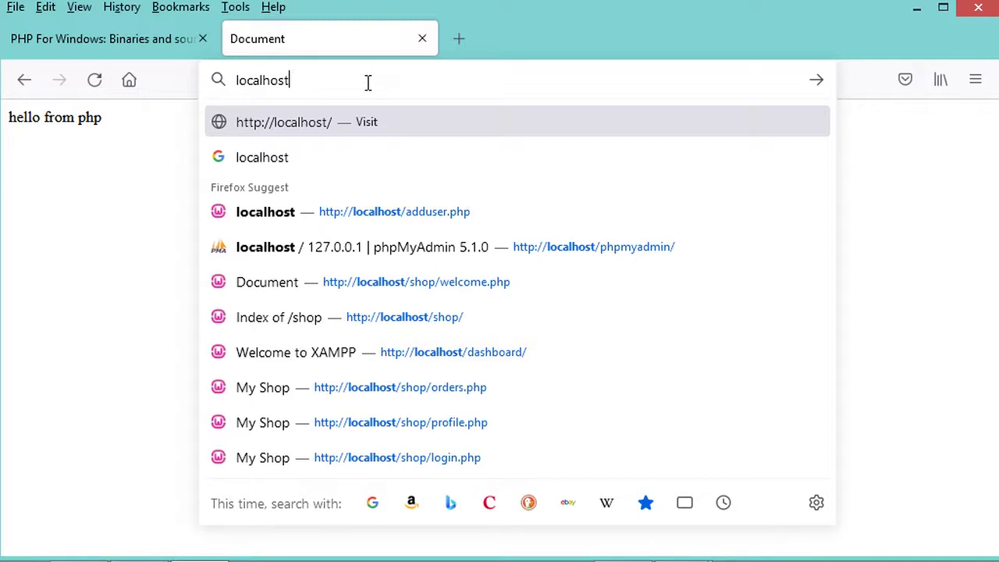
{"action": "key", "text": "Return"}
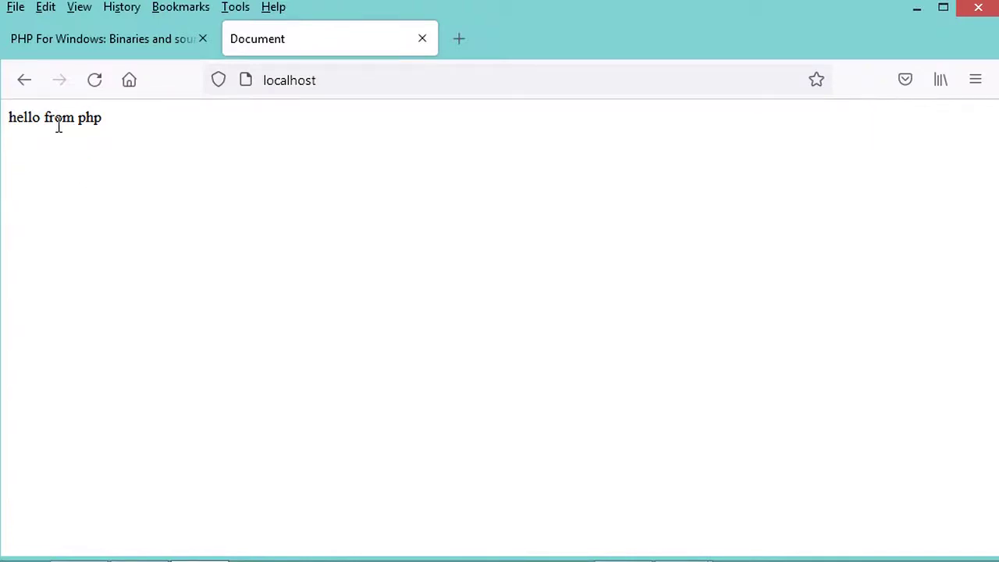
{"action": "left_click", "coordinate": [917, 10]}
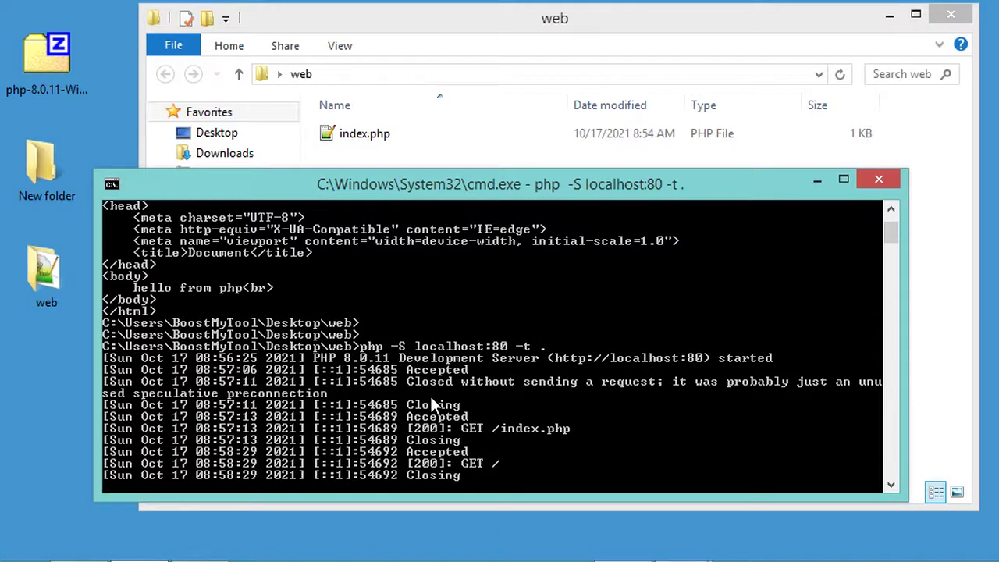
Stop the PHP development server with Ctrl+C.
{"action": "key", "text": "ctrl+c"}
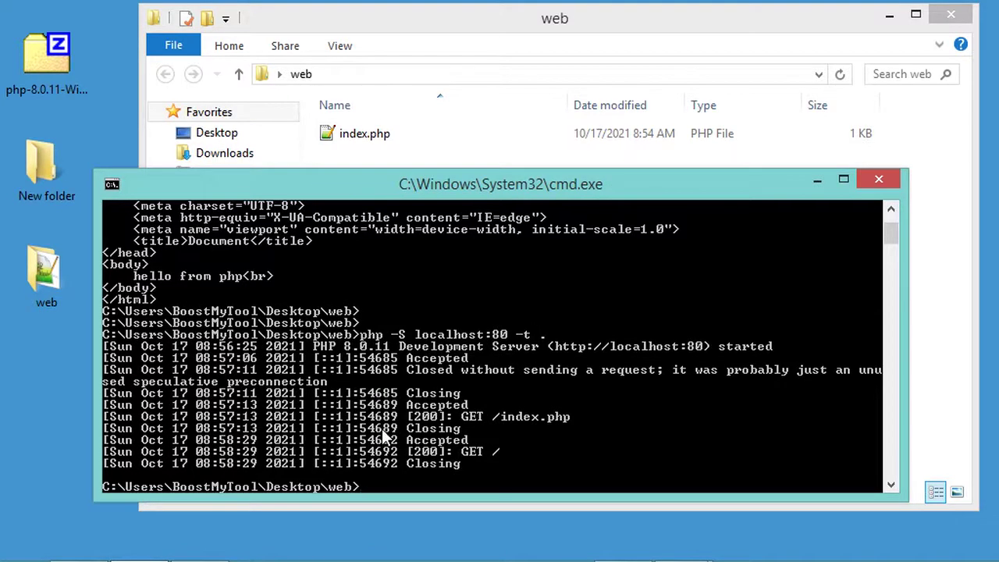